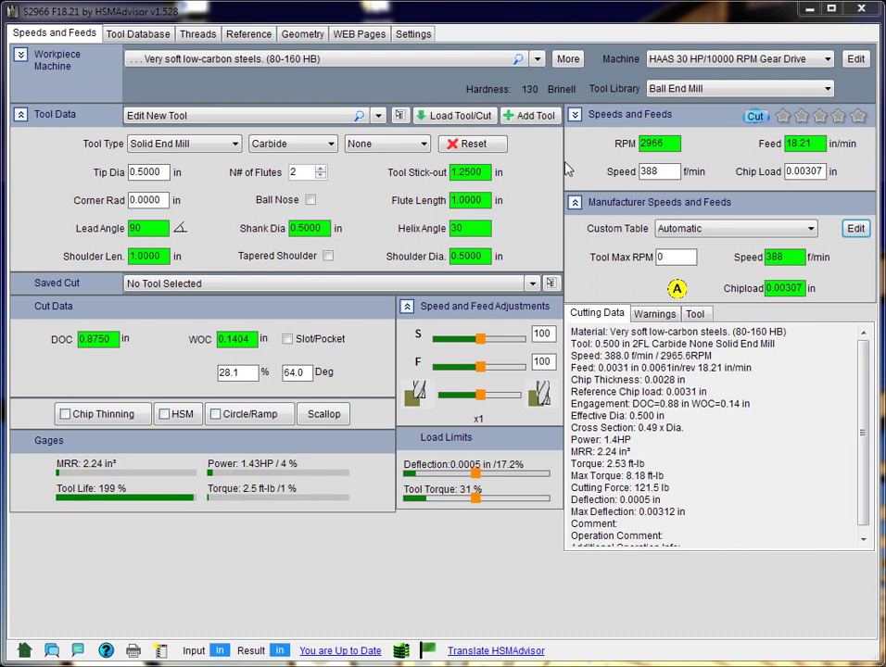
- Open HSMAdvisor's Settings page with the General and myCut Tool DB sections
left_click(414, 34)
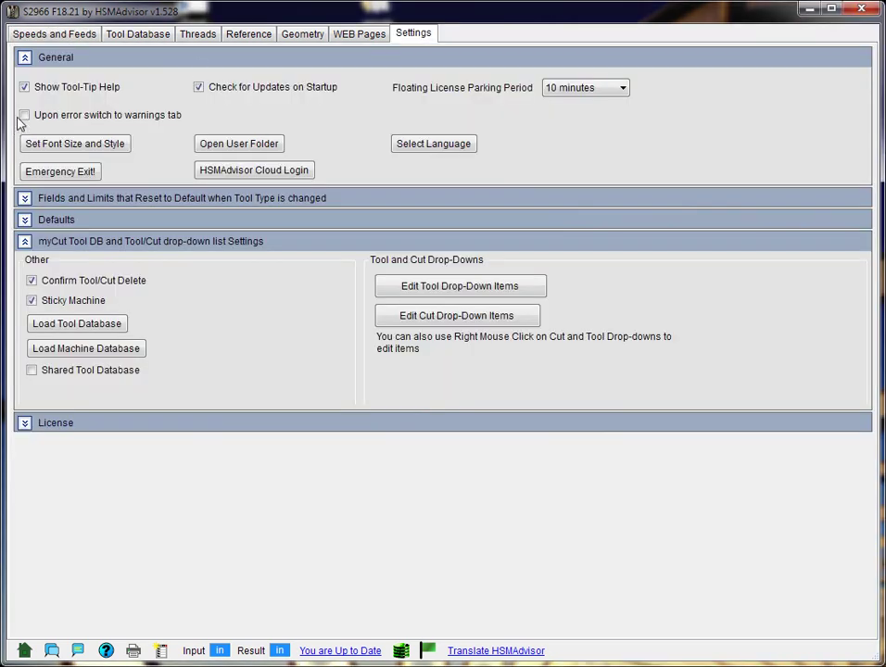
- Disable Show Tool-Tip Help and open the custom speeds-and-feeds editor for the solid end mill
left_click(28, 88)
left_click(58, 33)
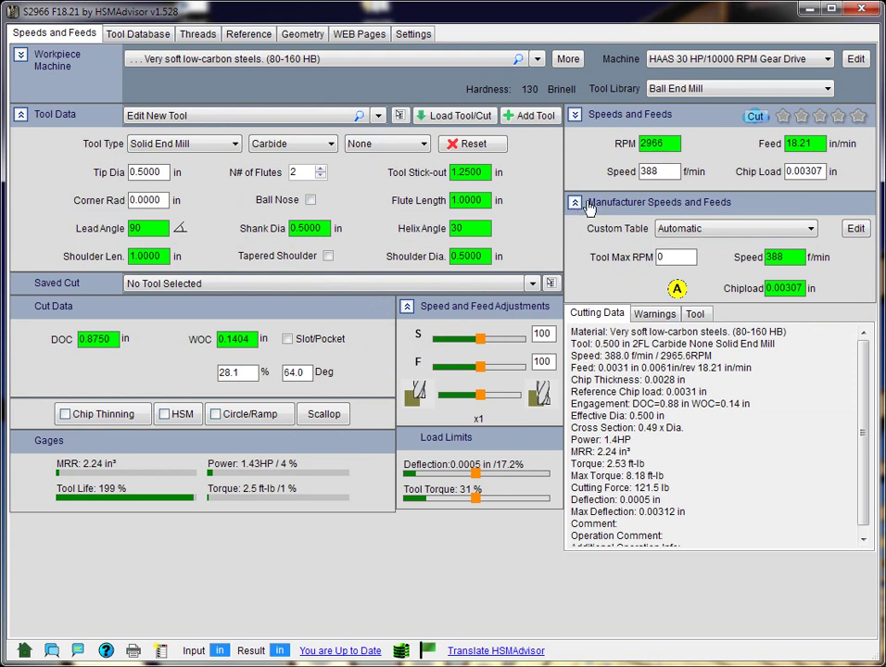
left_click(640, 208)
left_click(623, 206)
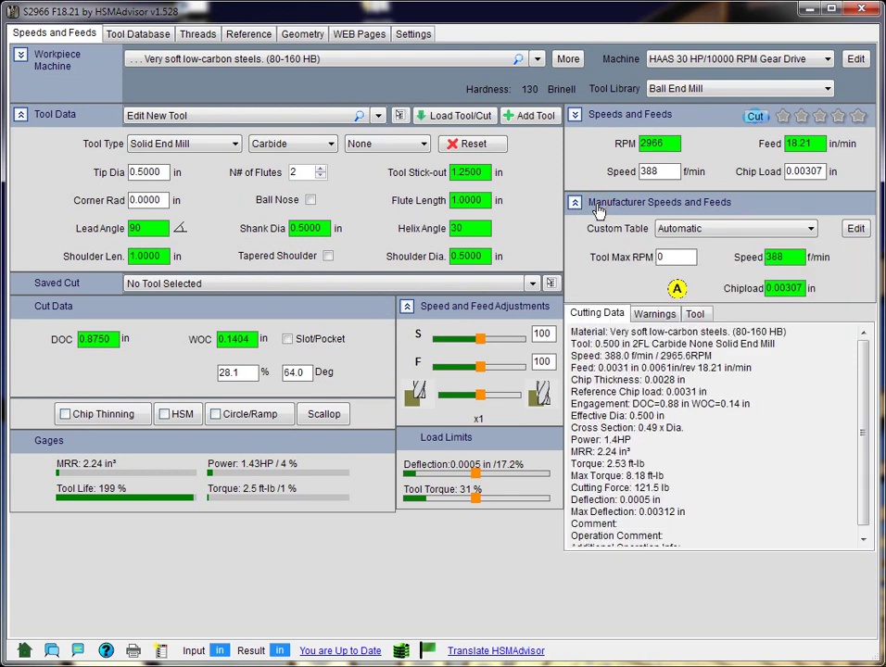
- Move the Custom Speeds Feeds dialog aside and reselect Solid End Mill to load its Low Carbon Steel 5-20Rc table
left_click(854, 229)
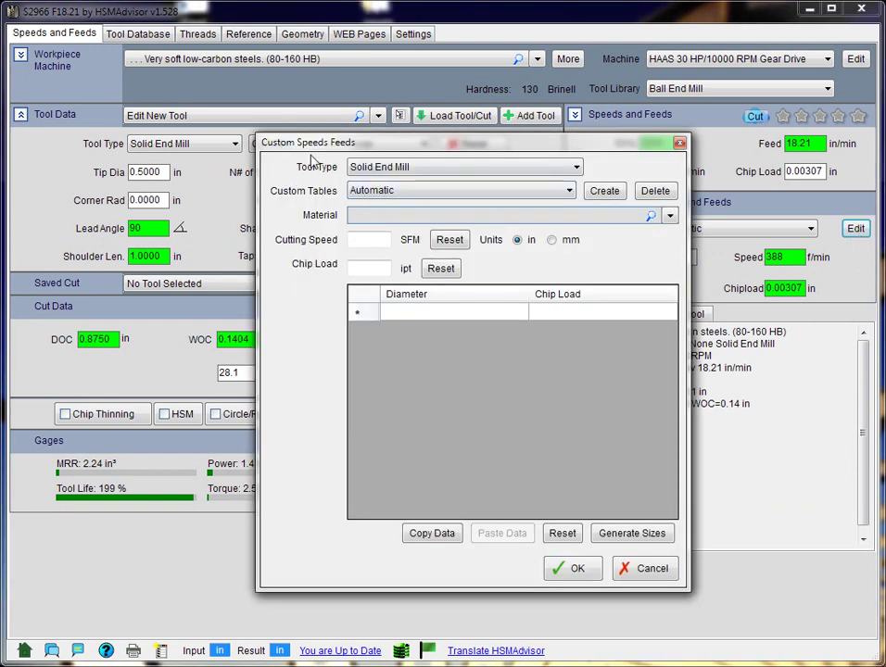
left_click_drag(298, 143, 279, 148)
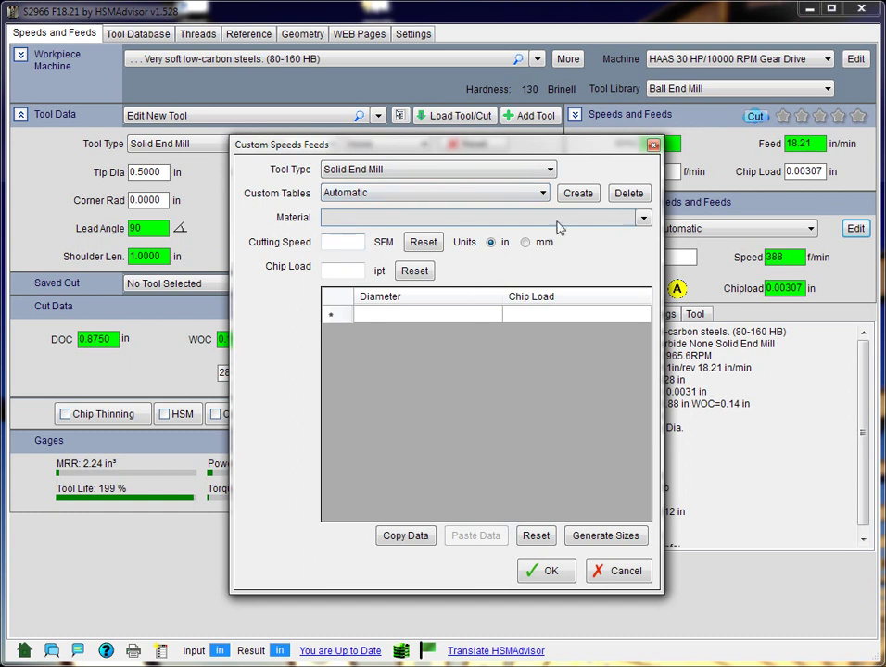
left_click(374, 172)
left_click(375, 181)
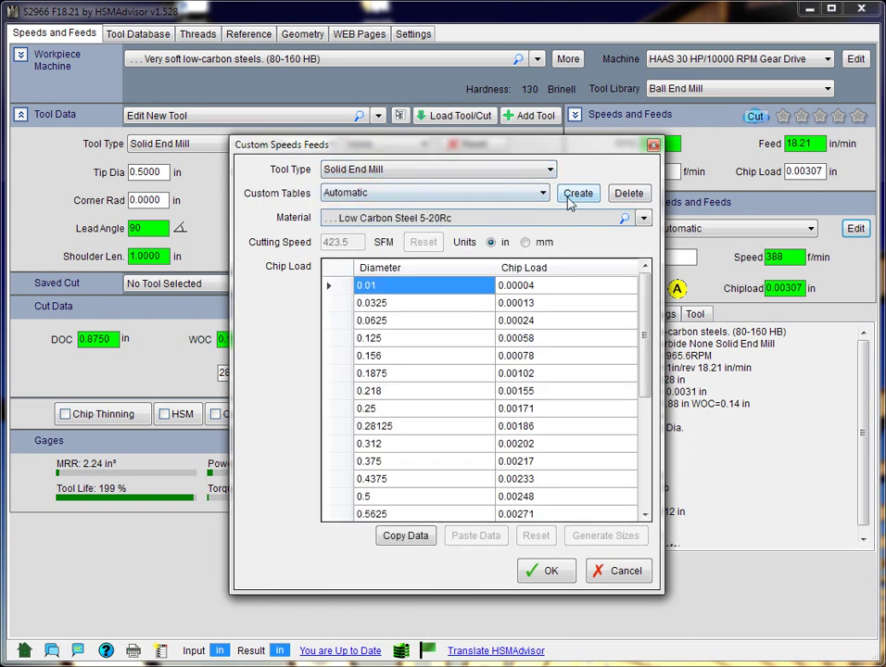
- Create a custom table with brand name HANITA and series name VARIMILL - I
left_click(578, 195)
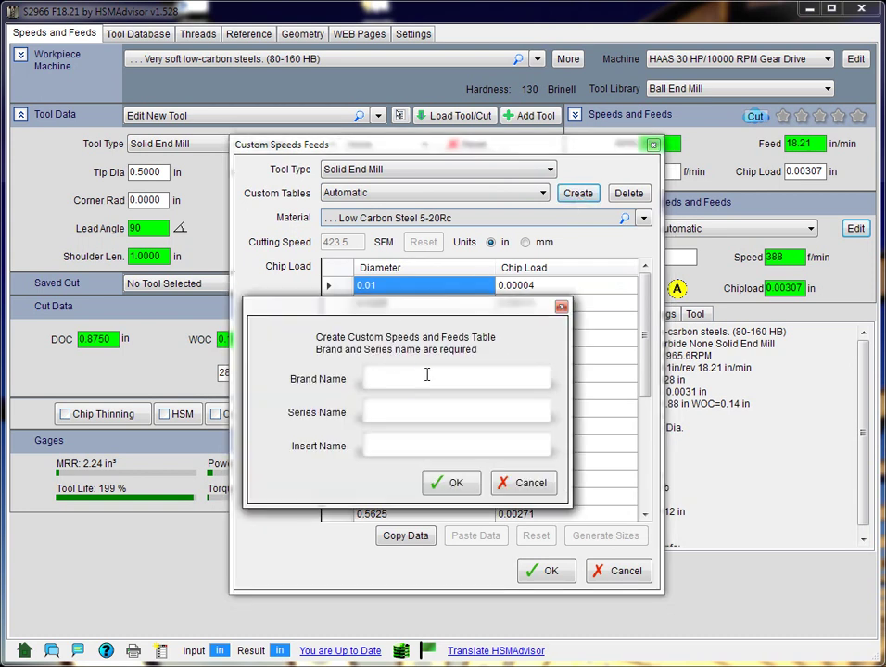
type("HANITA")
left_click(384, 409)
type("VARIMILL - I")
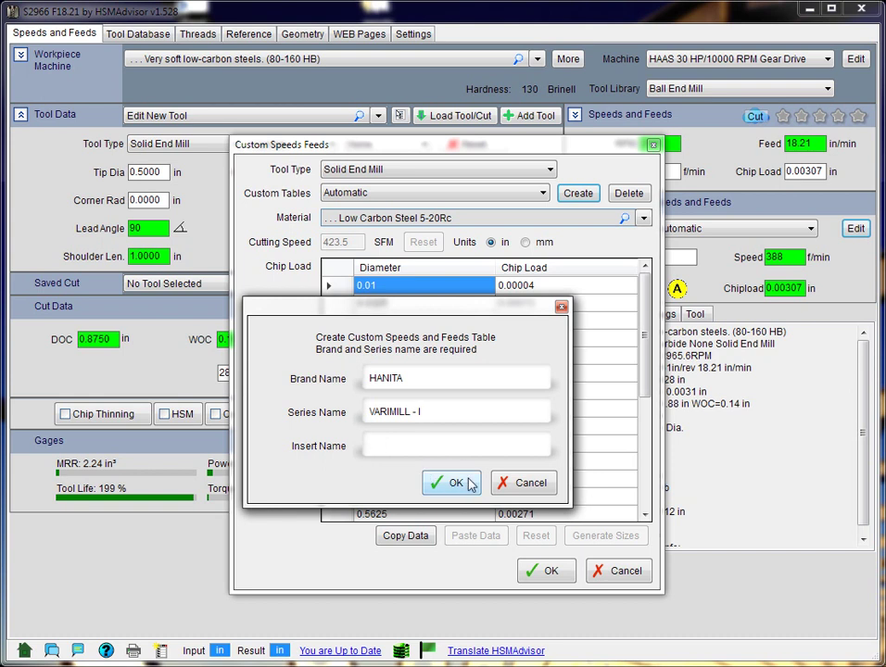
left_click(453, 483)
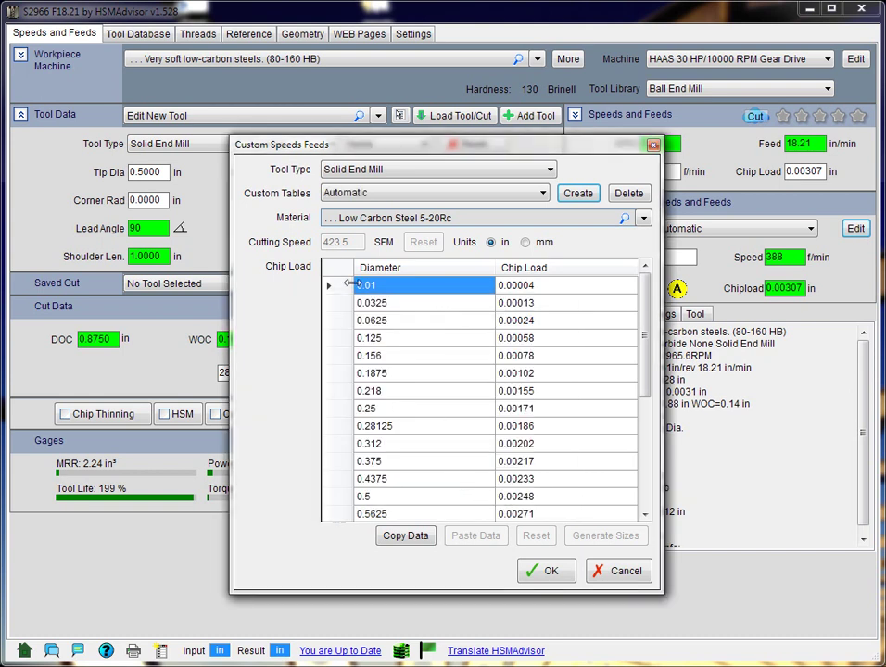
- Set the material to 4130 Alloy Steel 156 HB and select the HANITA-VARIMILL - I table
left_click(429, 220)
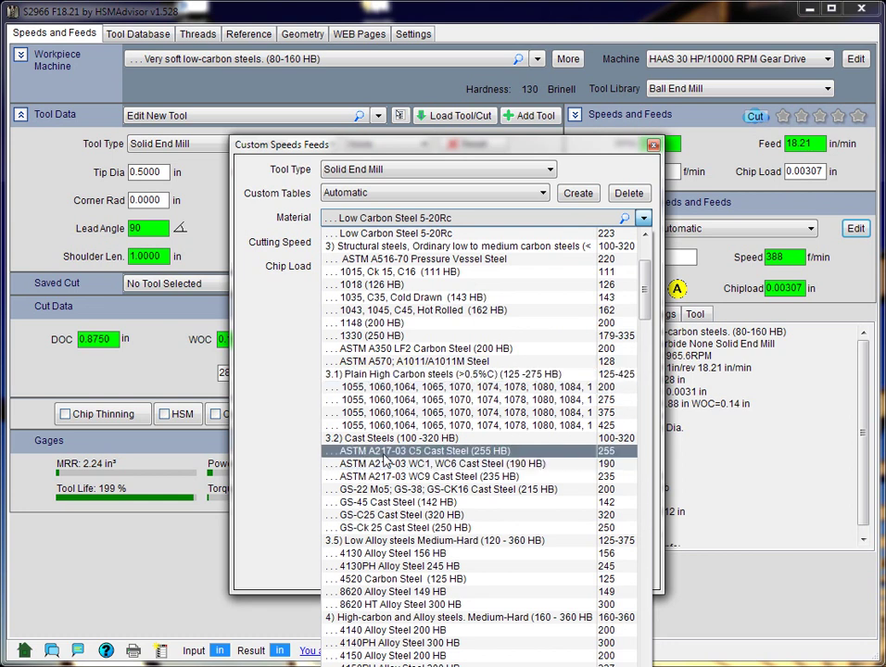
left_click(347, 556)
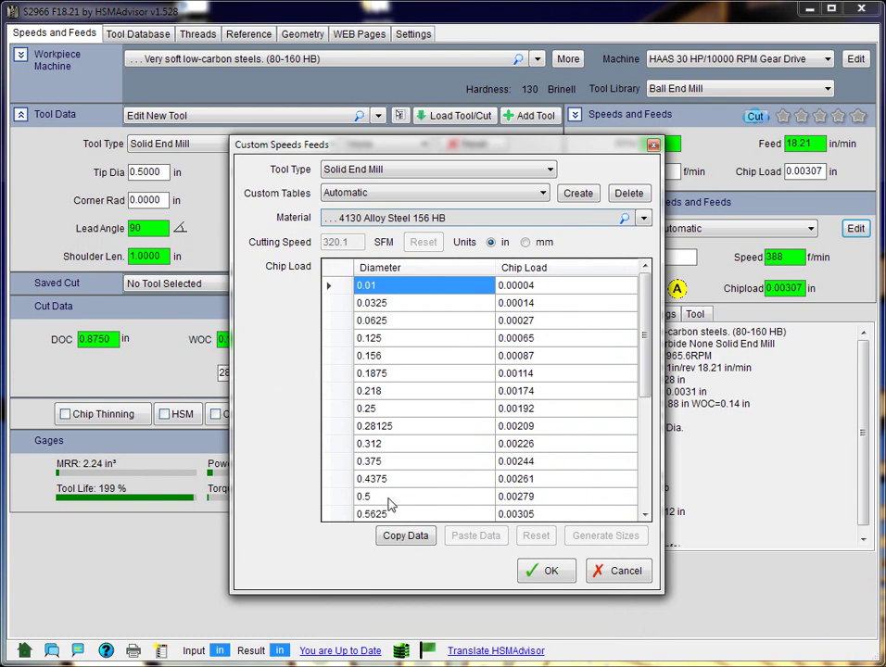
left_click(492, 337)
left_click(494, 443)
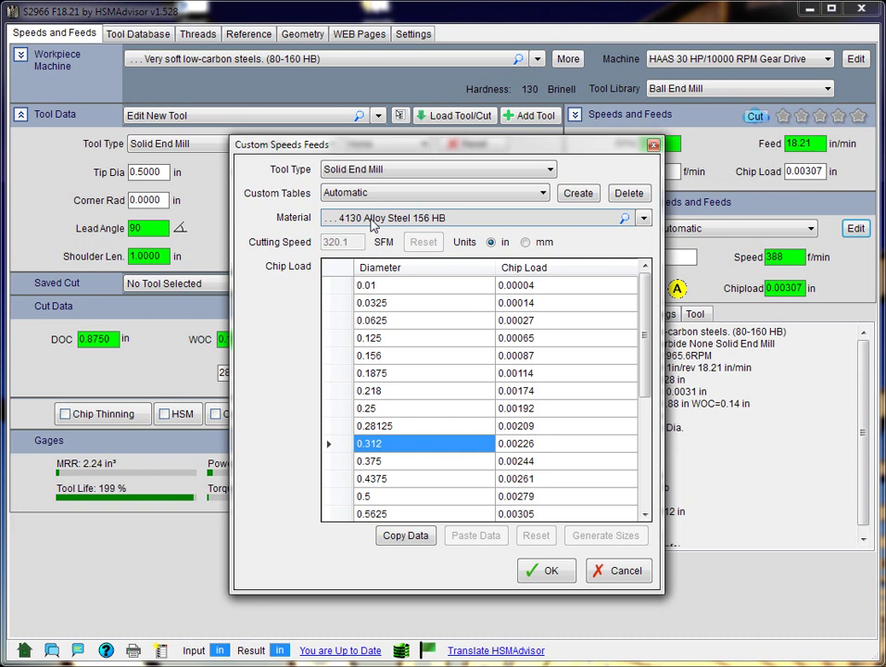
left_click(479, 194)
left_click(390, 221)
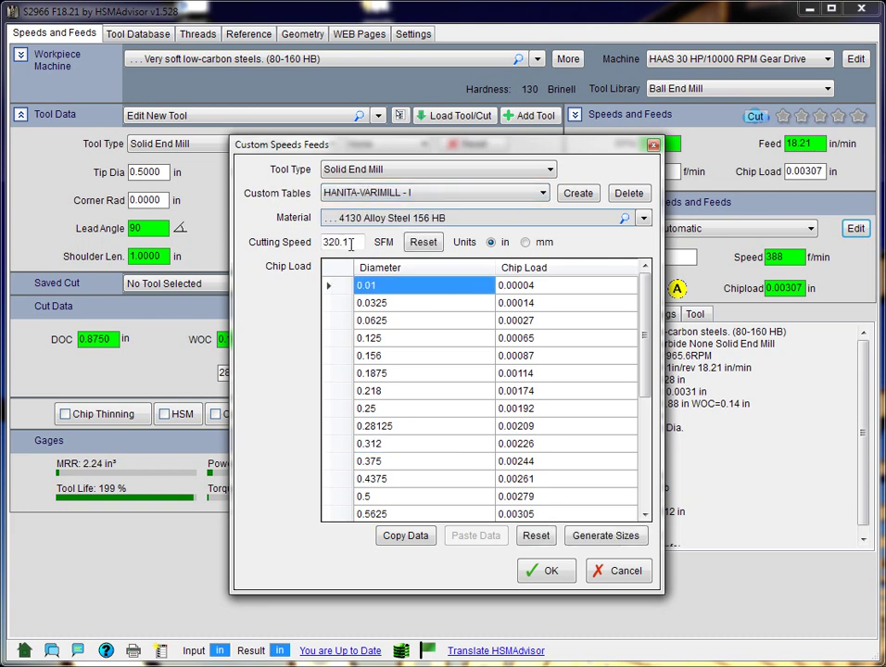
- Change the table's cutting speed to 300 SFM
left_click(351, 243)
left_click_drag(357, 242, 313, 245)
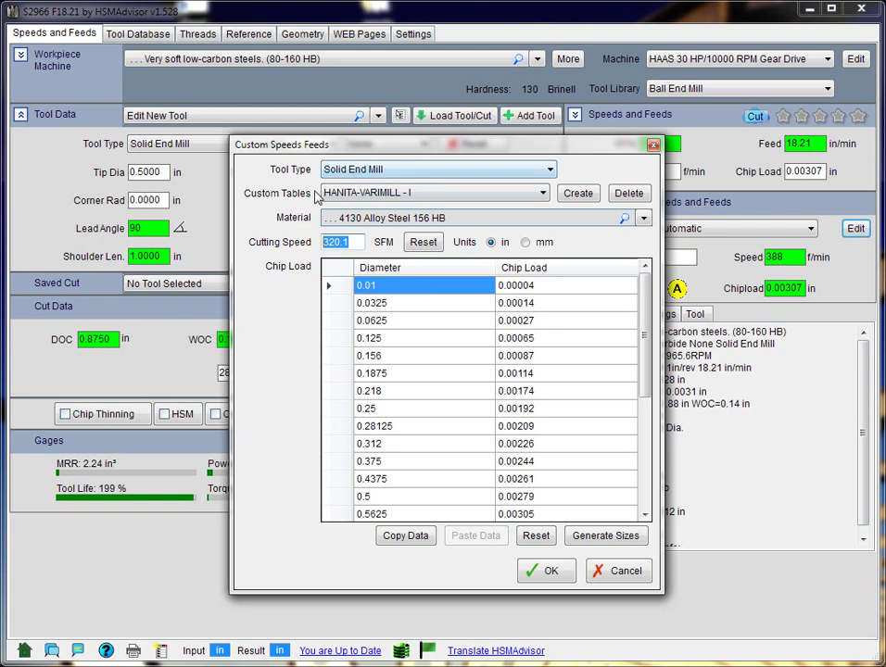
left_click(358, 242)
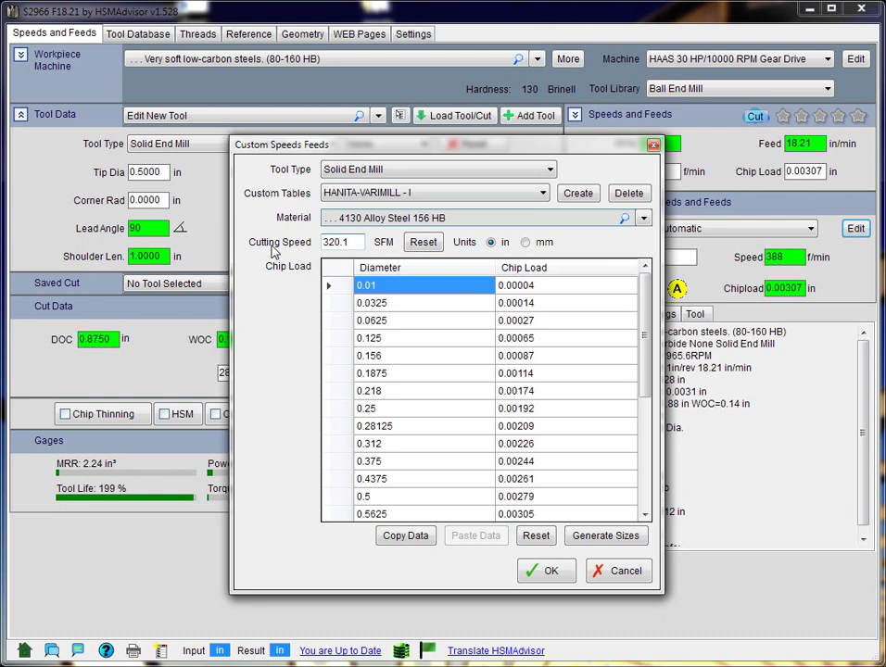
double_click(349, 242)
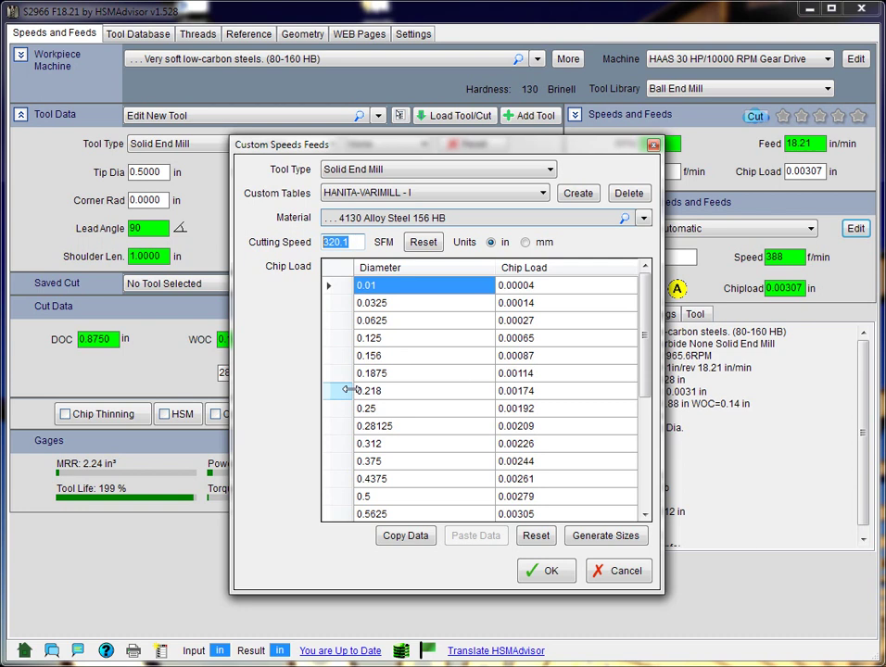
type("300")
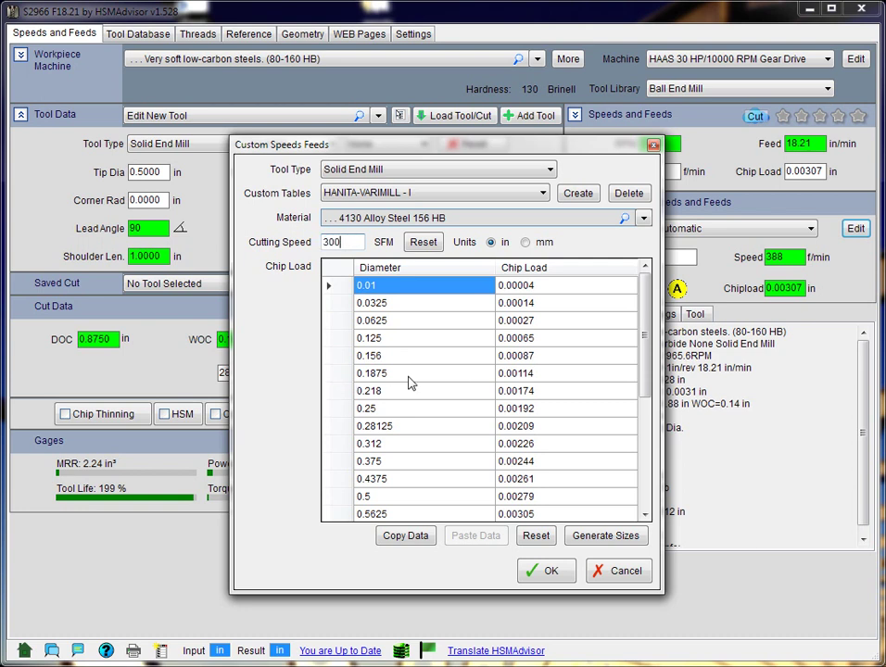
- Edit the chip load at 0.5 diameter to 0.0025
left_click(531, 497)
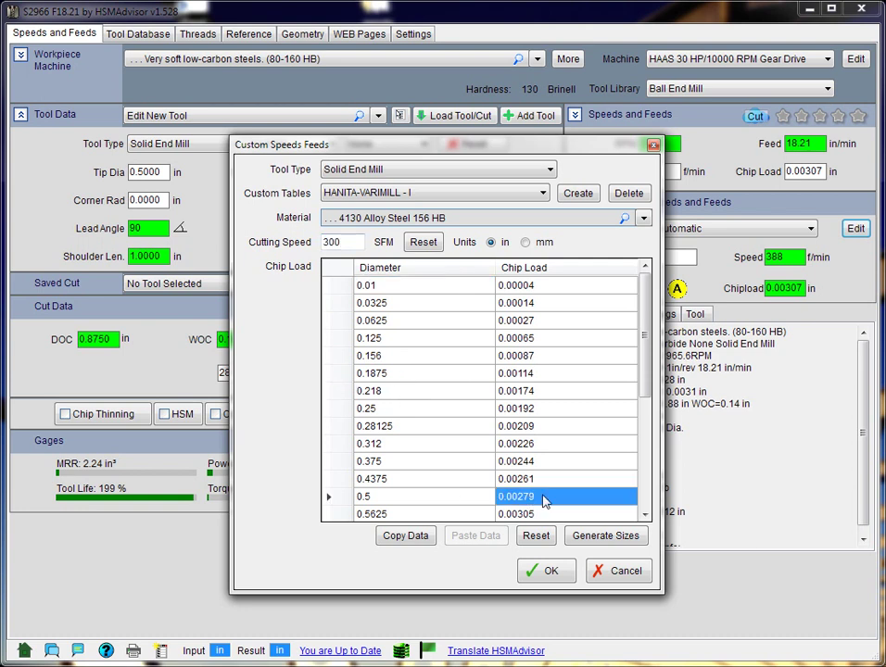
left_click(556, 497)
left_click_drag(524, 498, 556, 498)
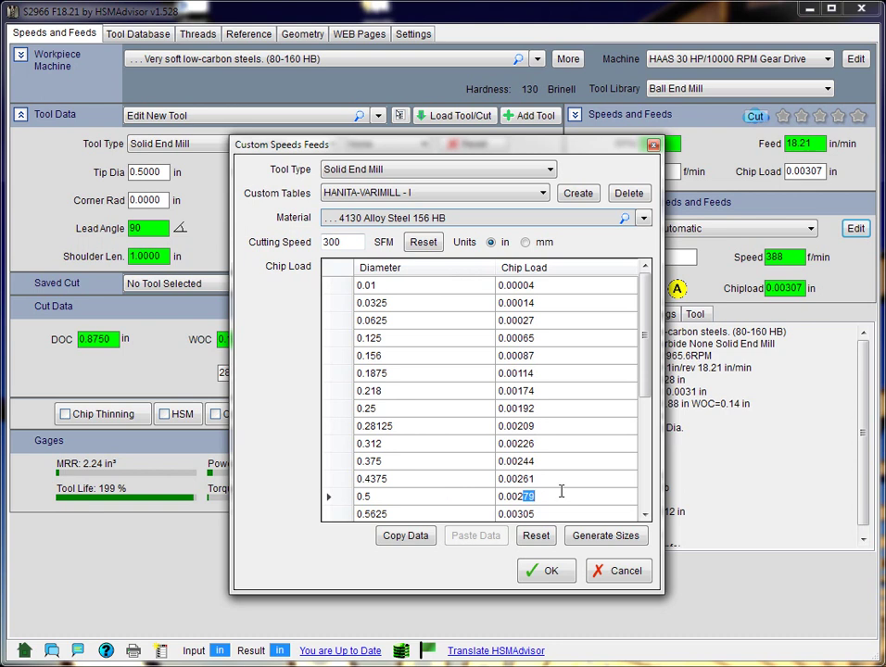
type("5")
left_click(515, 480)
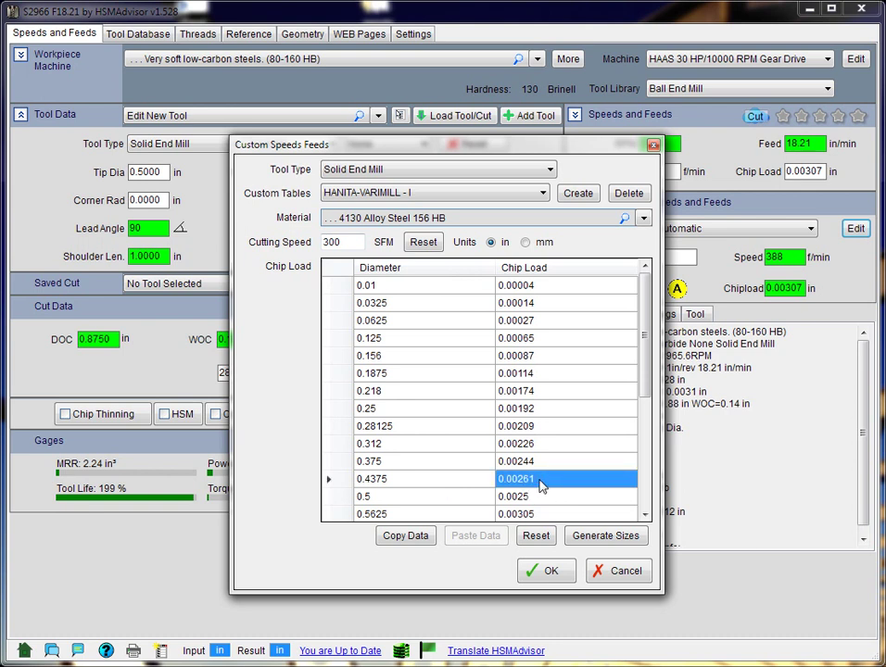
left_click(540, 499)
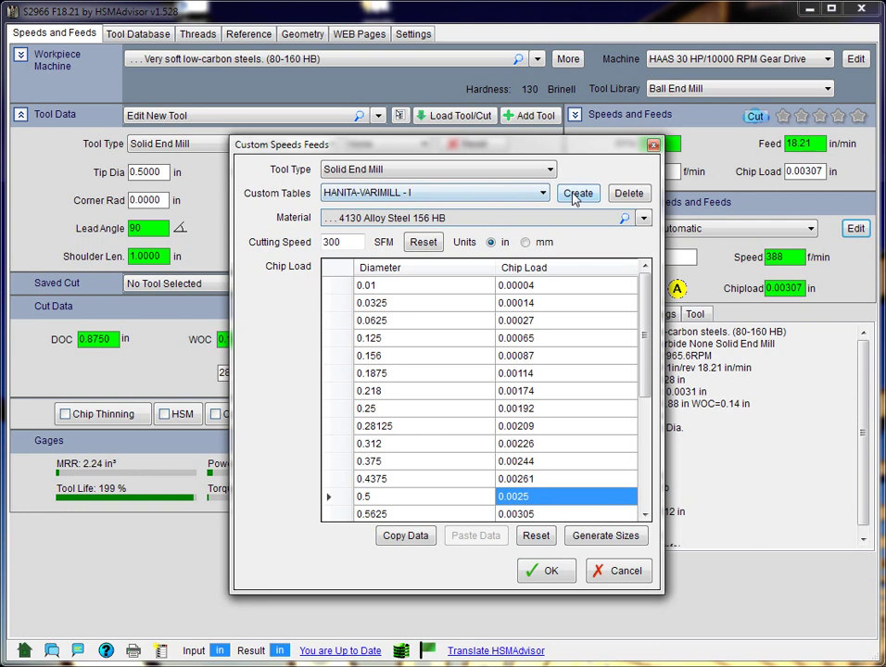
left_click(553, 415)
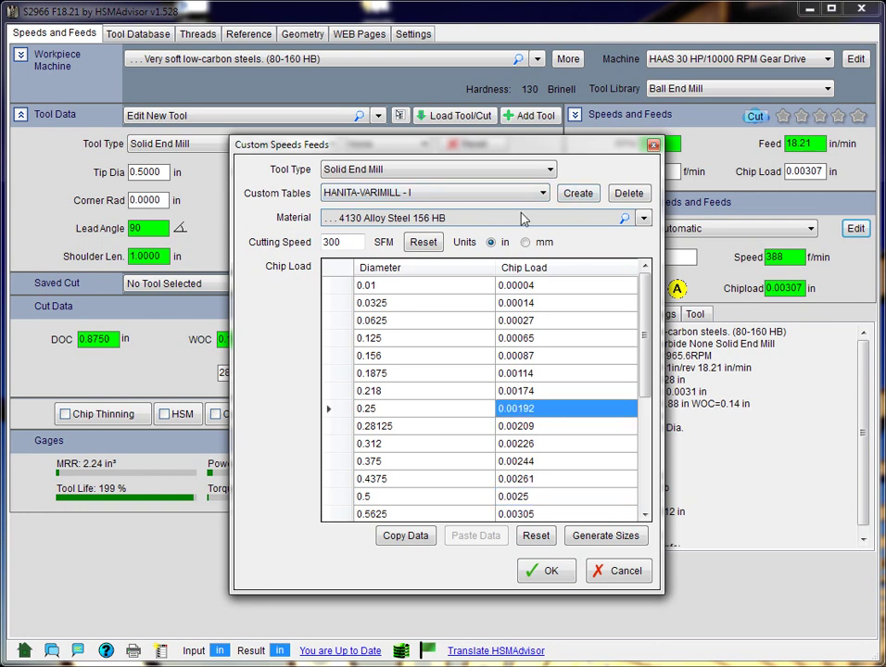
- Create another custom table with brand HANITA and series VARIMILL - II
left_click(578, 195)
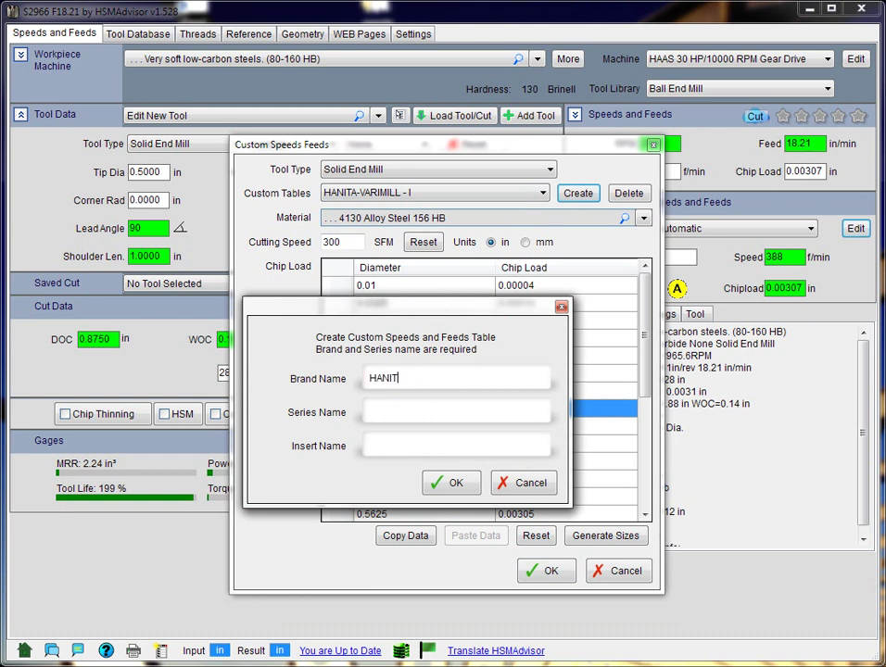
left_click(404, 408)
type("VARIMILL - II")
left_click(455, 482)
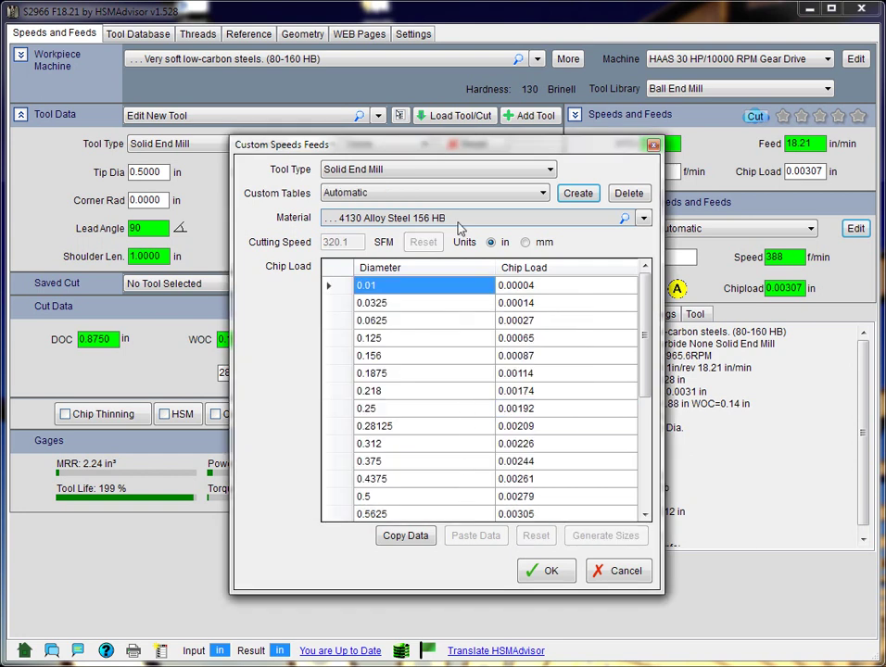
left_click(436, 193)
- Set HANITA-VARIMILL - II to 350 SFM and 0.0029 chip load at 0.5 diameter, then accept
left_click(413, 230)
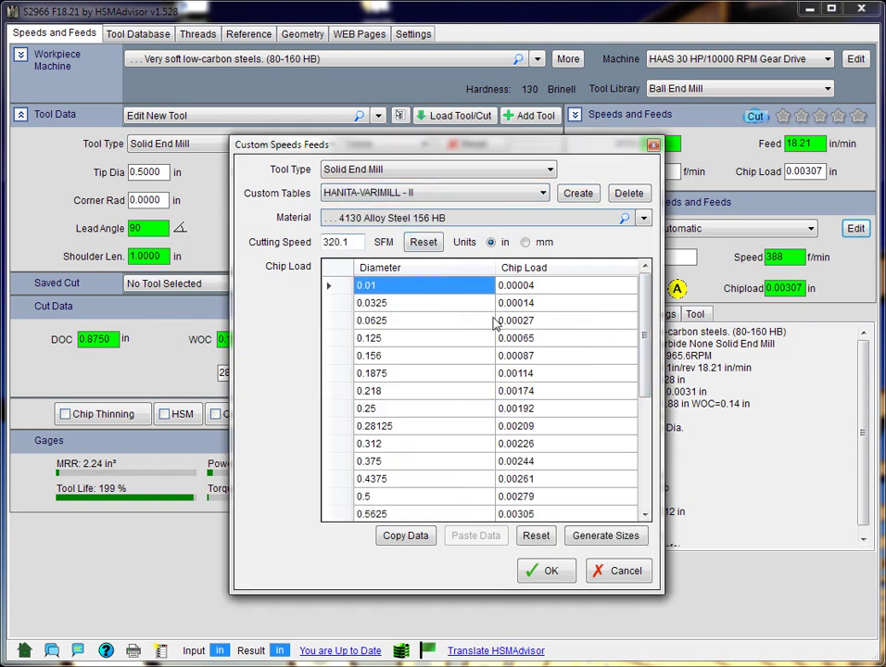
double_click(352, 242)
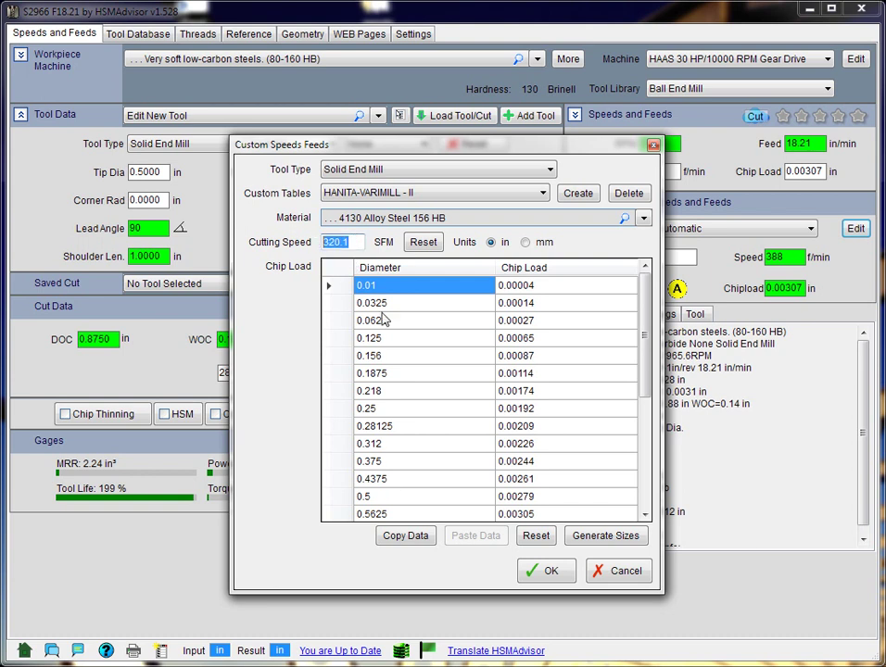
type("350")
left_click(519, 497)
left_click(524, 498)
left_click_drag(523, 497, 564, 492)
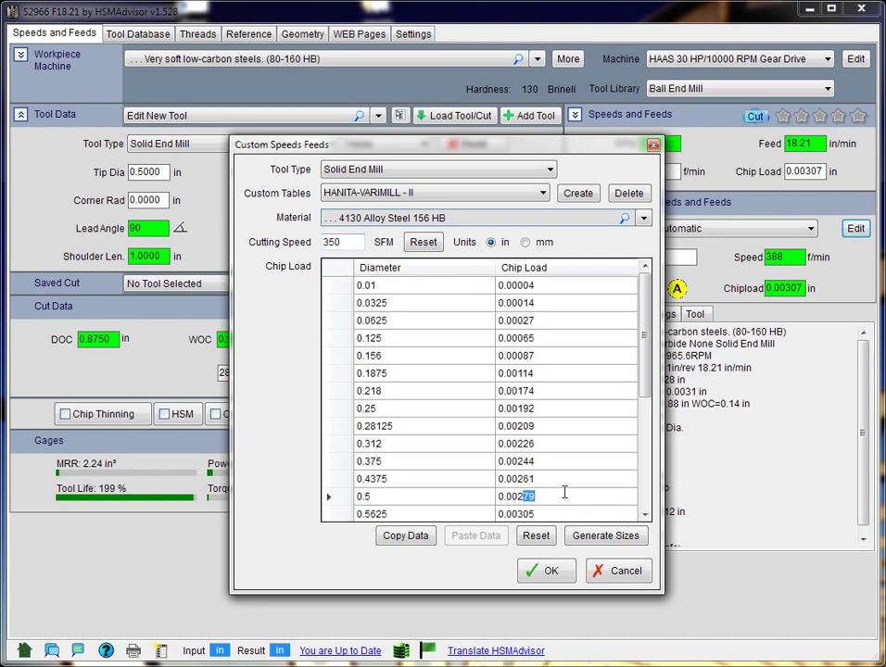
type("9")
left_click(581, 479)
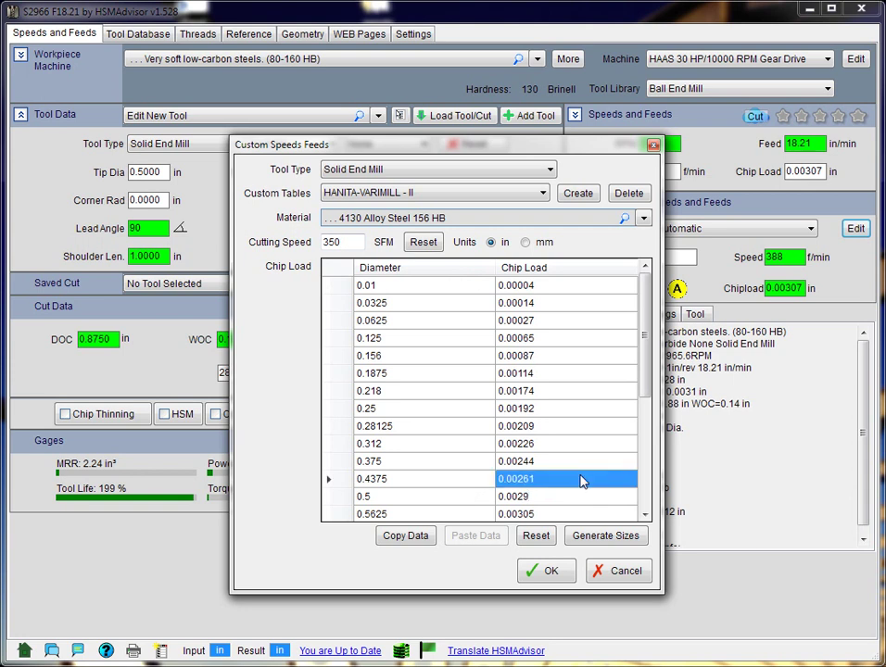
left_click(552, 573)
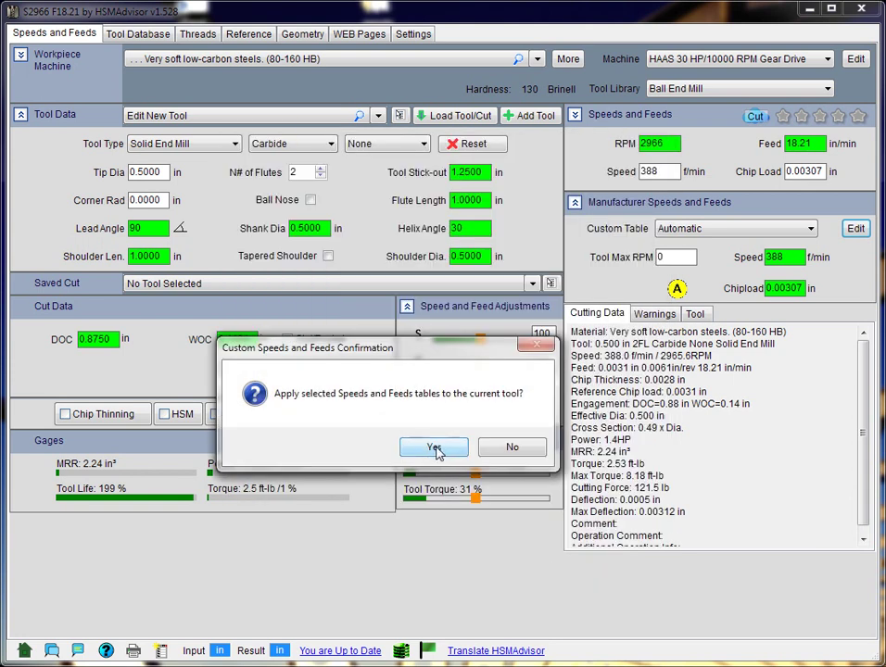
- Apply HANITA-VARIMILL - II to the end mill and verify 350 SFM and 0.0029 chip load
left_click(434, 448)
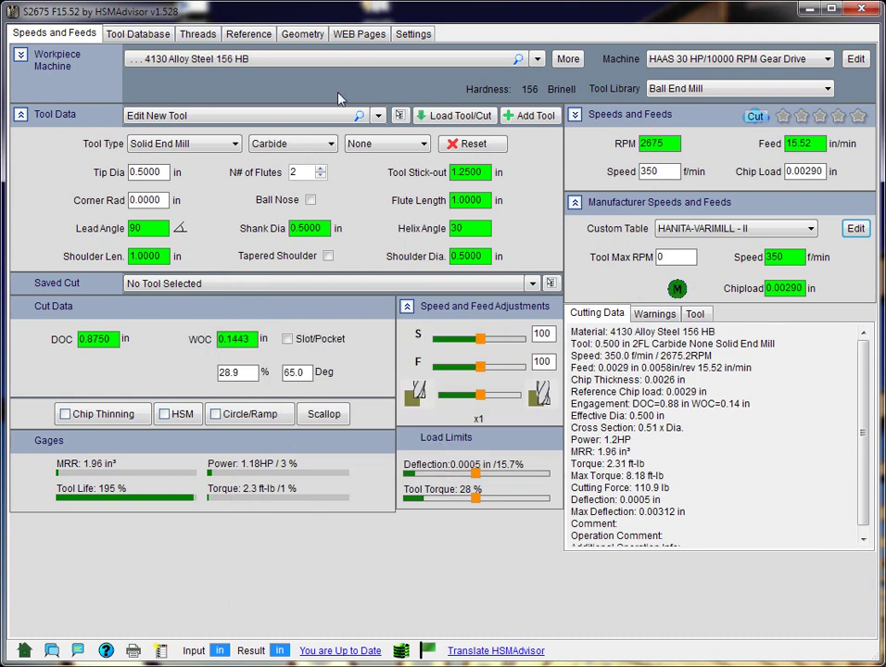
left_click(701, 230)
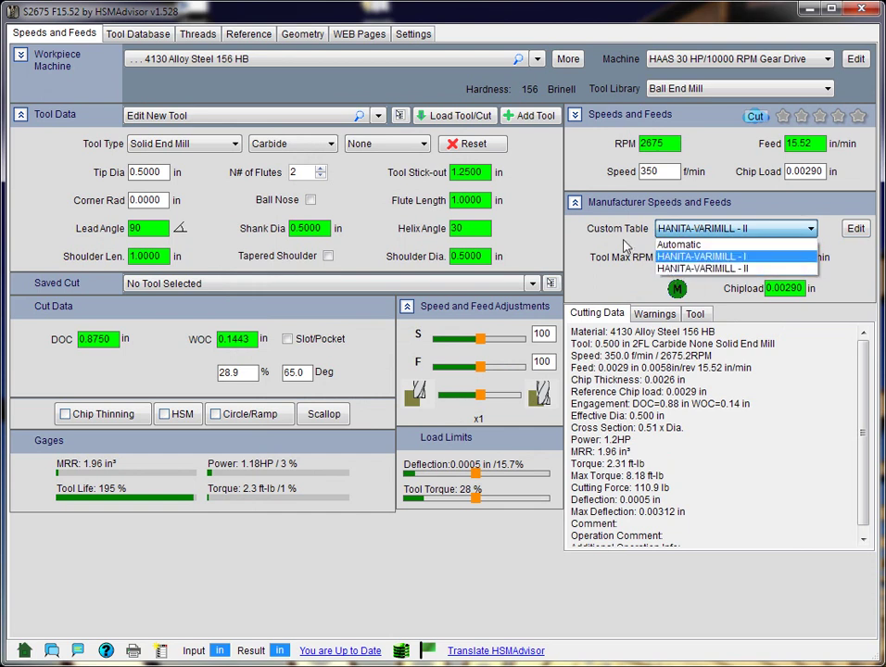
left_click(470, 237)
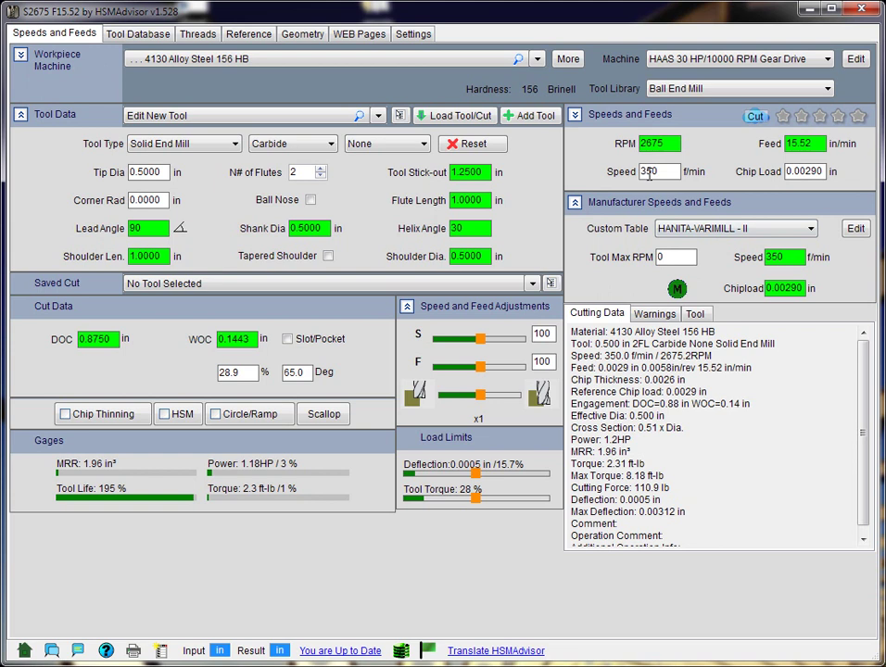
left_click_drag(658, 173, 634, 181)
left_click_drag(788, 173, 816, 171)
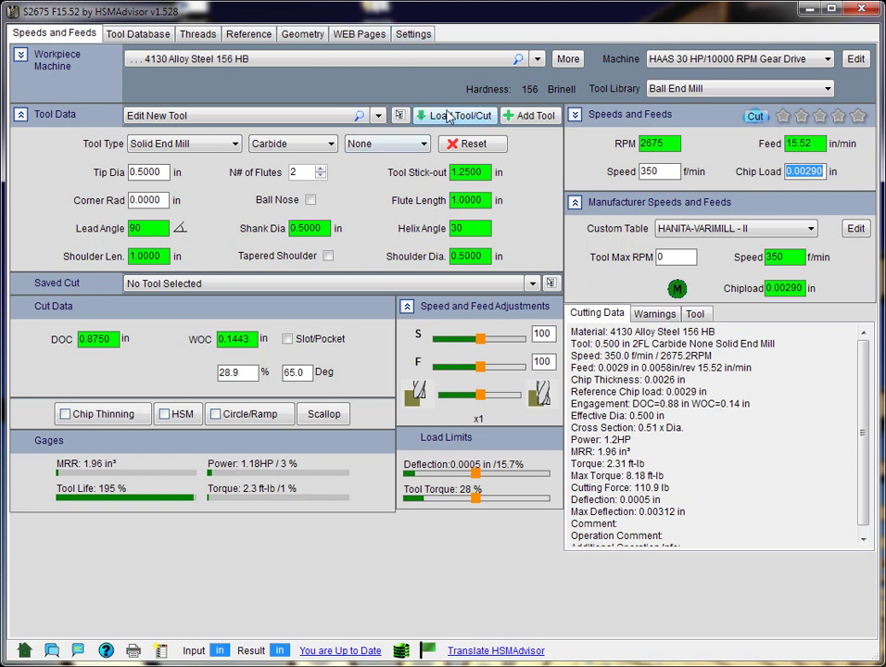
left_click(526, 115)
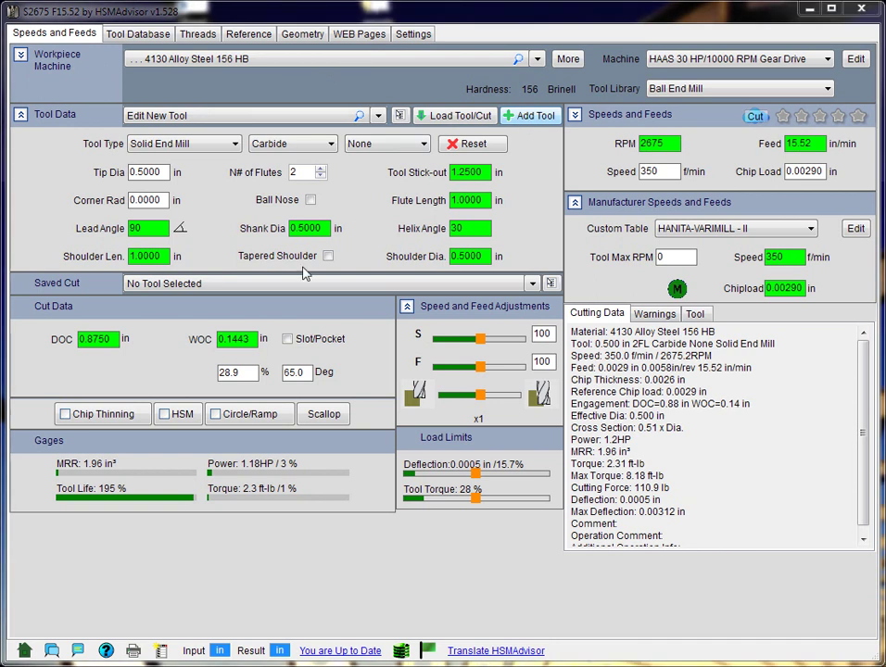
- Save the end mill into a new tool library named Test
left_click(486, 163)
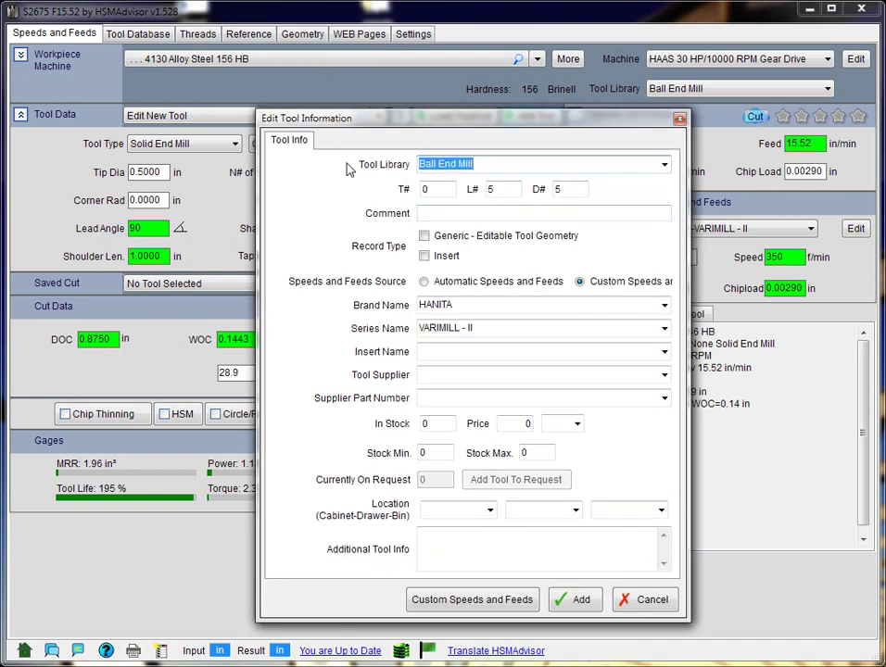
type("Test")
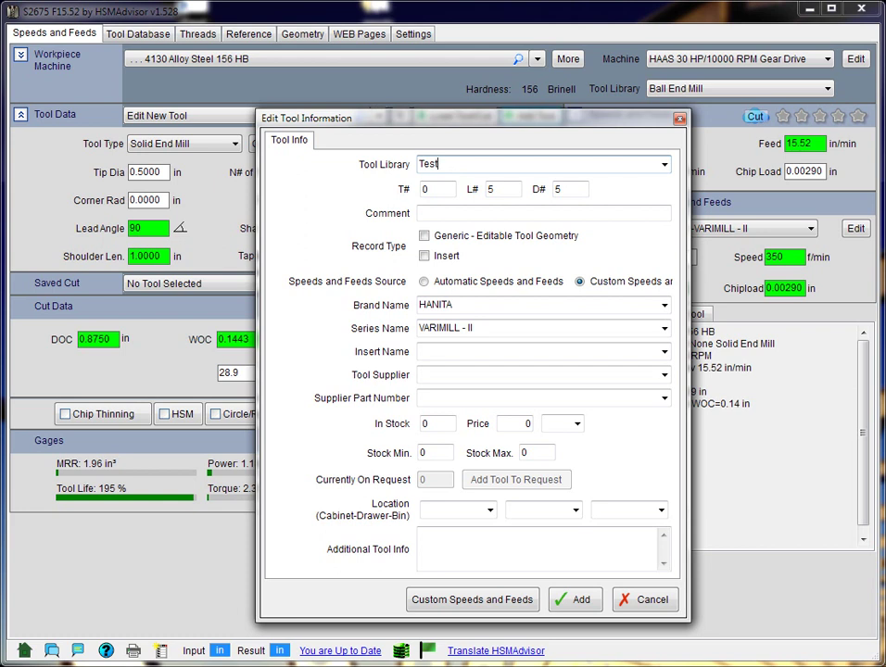
key("Tab")
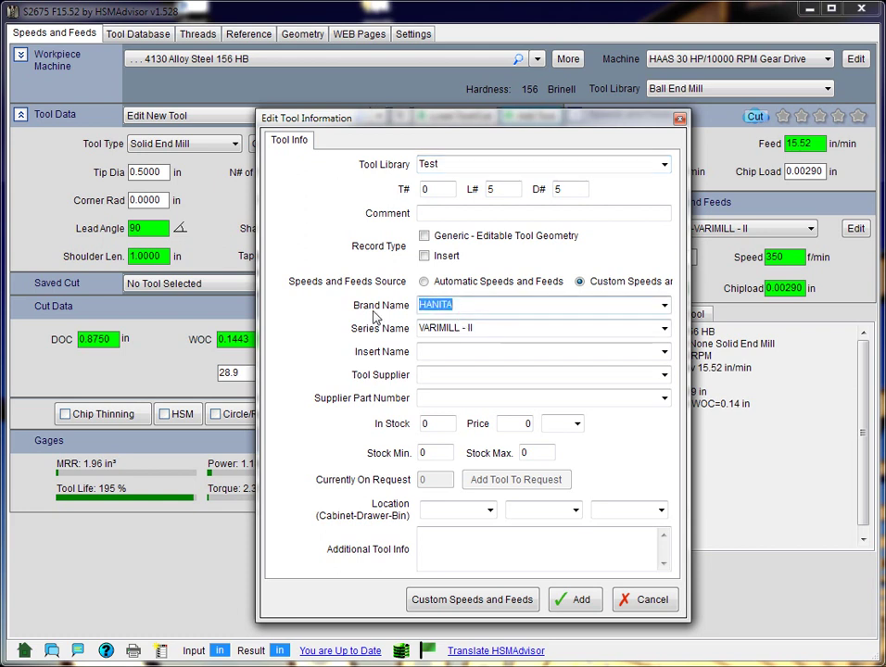
left_click(576, 603)
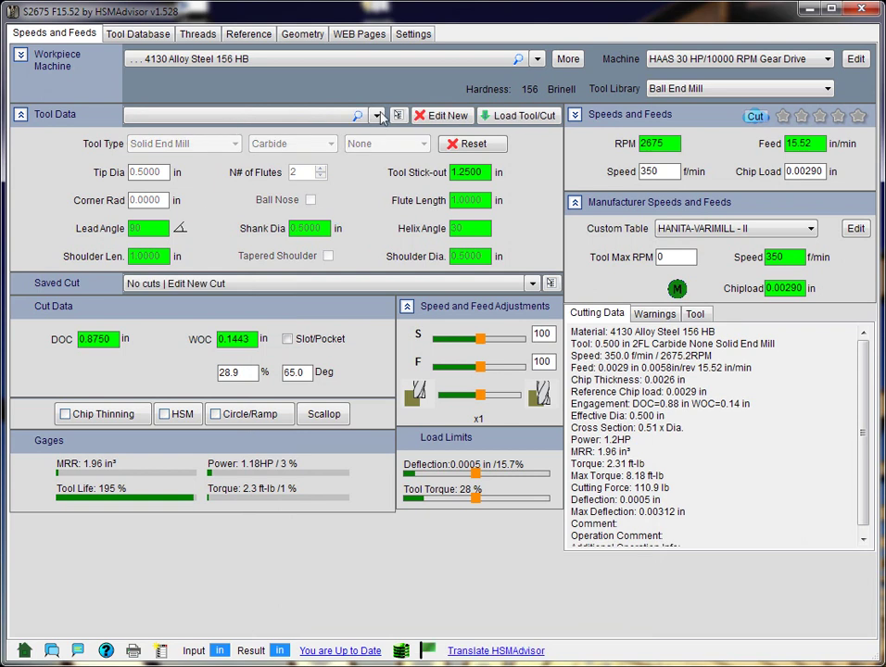
- Add a new HANITA end mill tool with series name VARIMILL - I
left_click(426, 116)
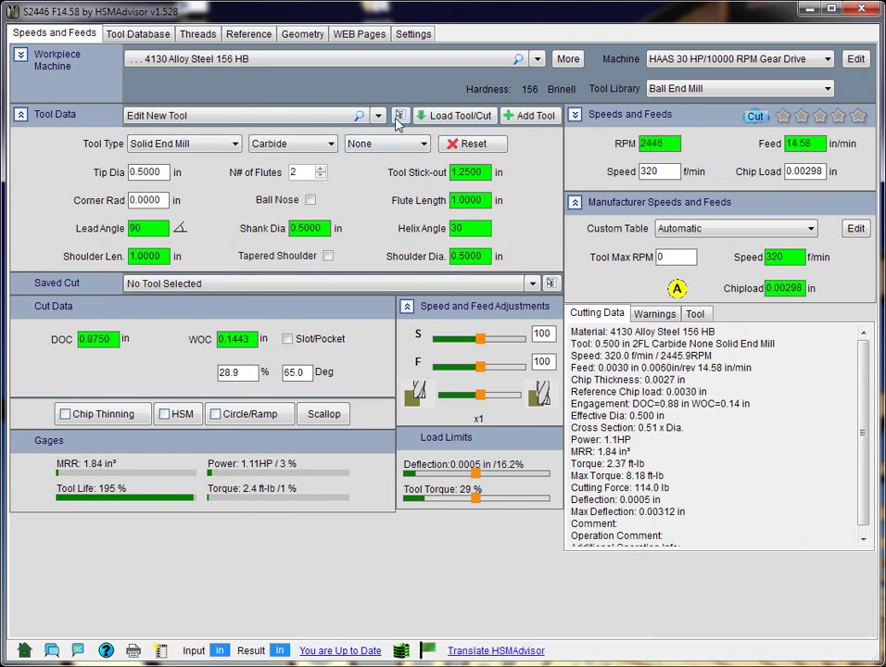
left_click(508, 119)
left_click(505, 328)
left_click(665, 328)
left_click(563, 344)
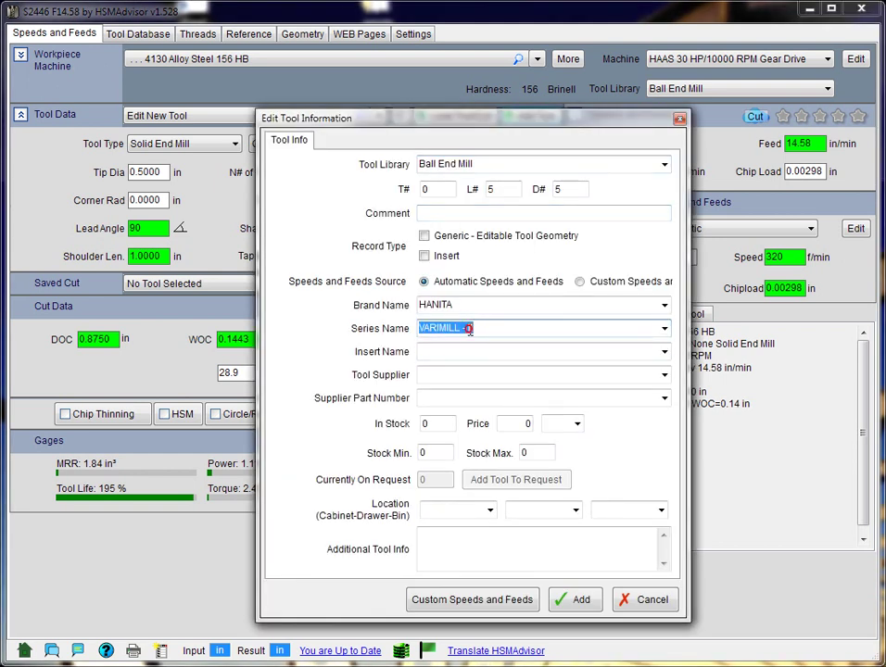
left_click(470, 328)
left_click(578, 601)
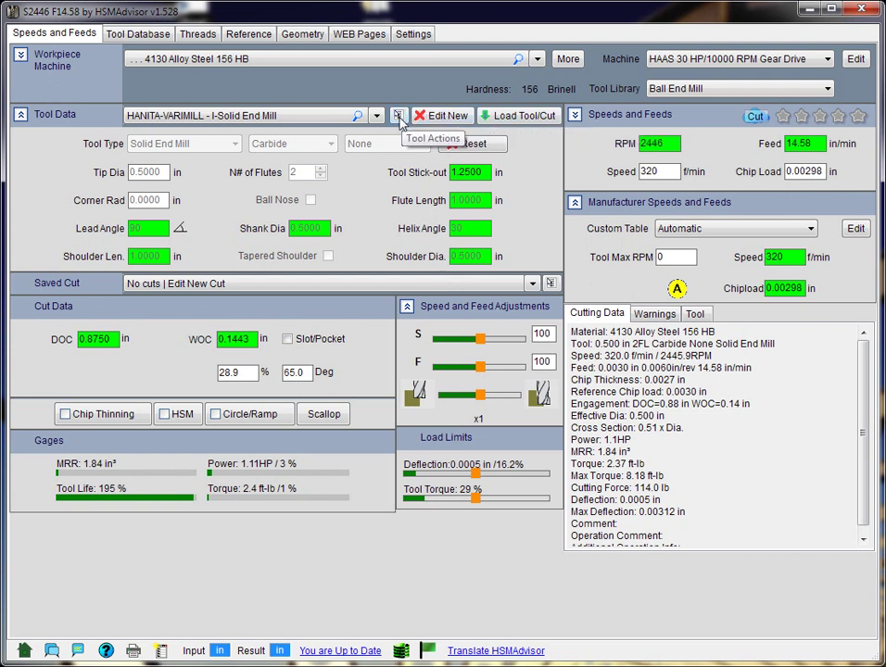
- Move the VARIMILL - I tool into the Test library via Edit Tool Info and save
left_click(398, 116)
left_click(440, 144)
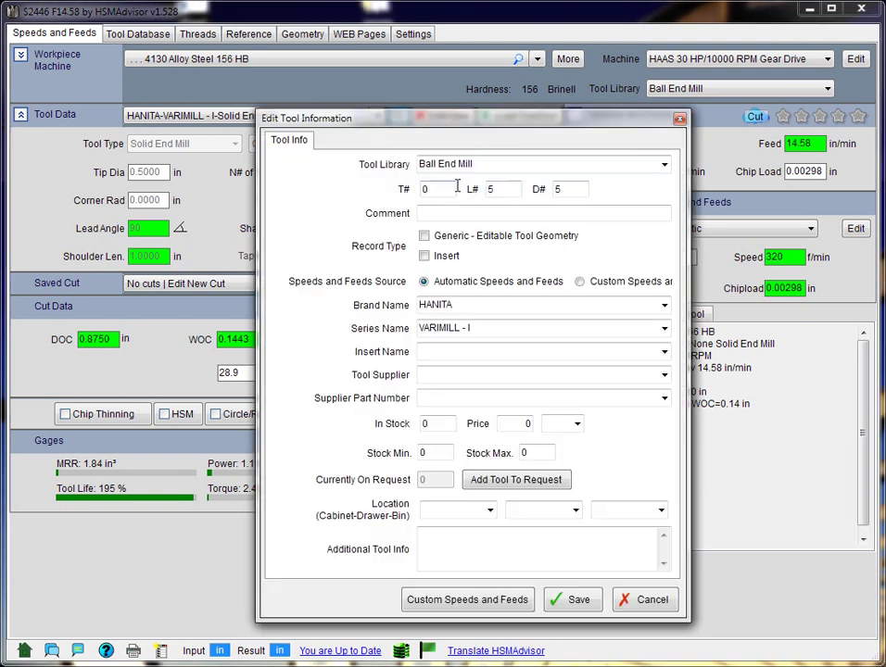
left_click(520, 166)
left_click(663, 164)
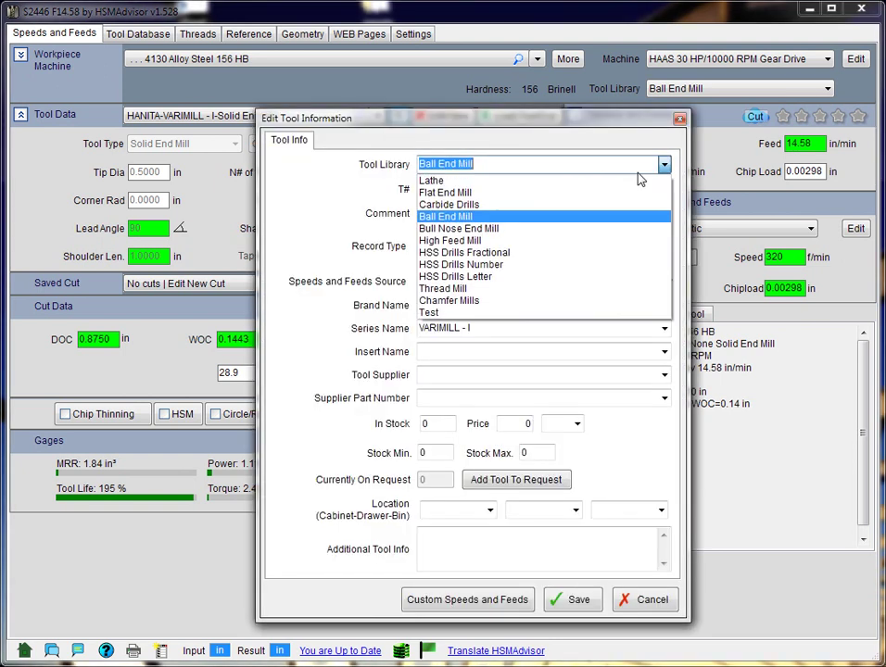
left_click(466, 314)
left_click(575, 599)
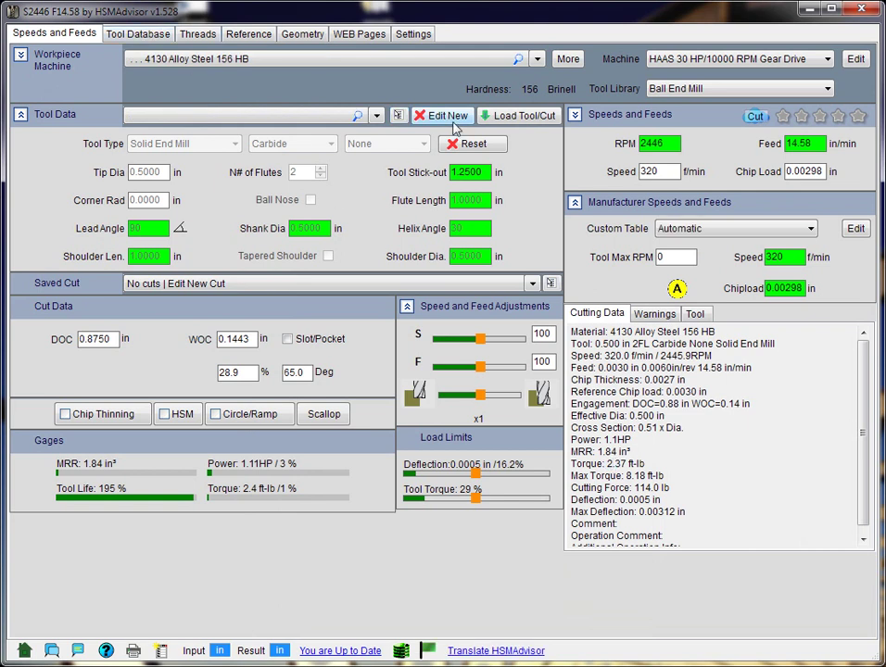
left_click(496, 117)
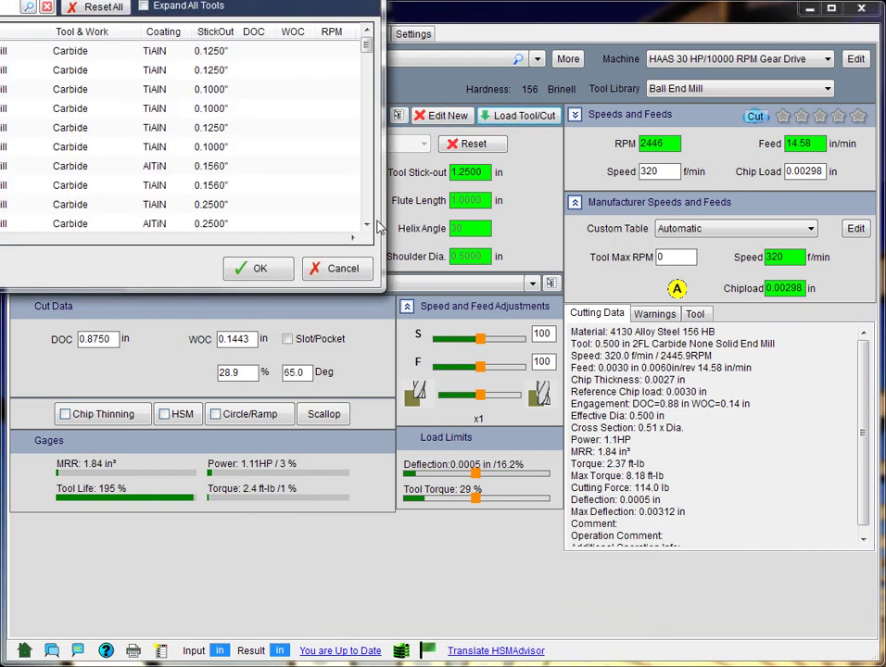
- Enlarge the tool list window and filter it to the Test library
left_click_drag(4, 290, 116, 507)
left_click_drag(37, 3, 456, 93)
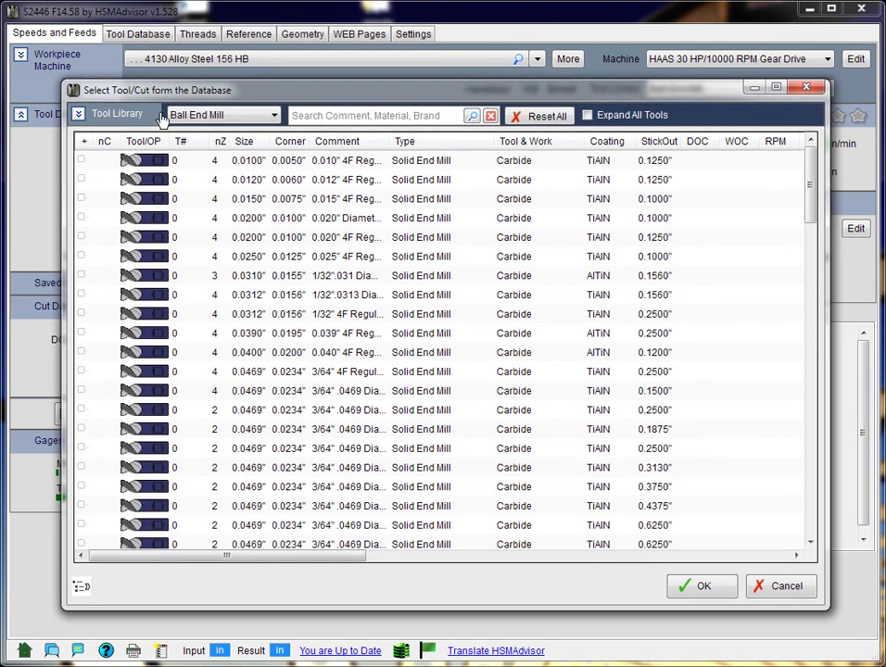
left_click(185, 115)
left_click(184, 275)
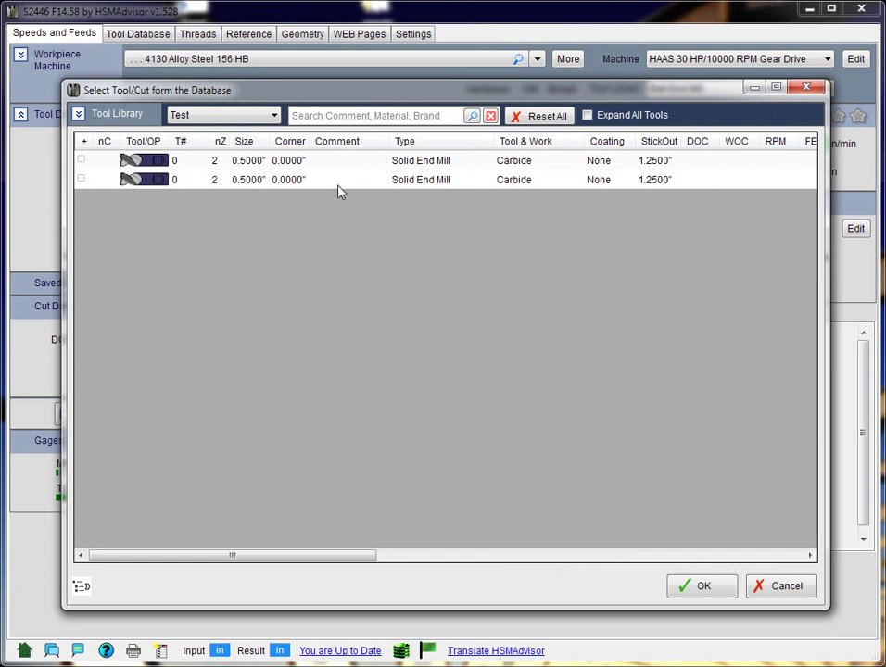
- Select and load the HANITA-VARIMILL - II end mill, giving 350 SFM and 2675 RPM
left_click_drag(369, 555, 584, 554)
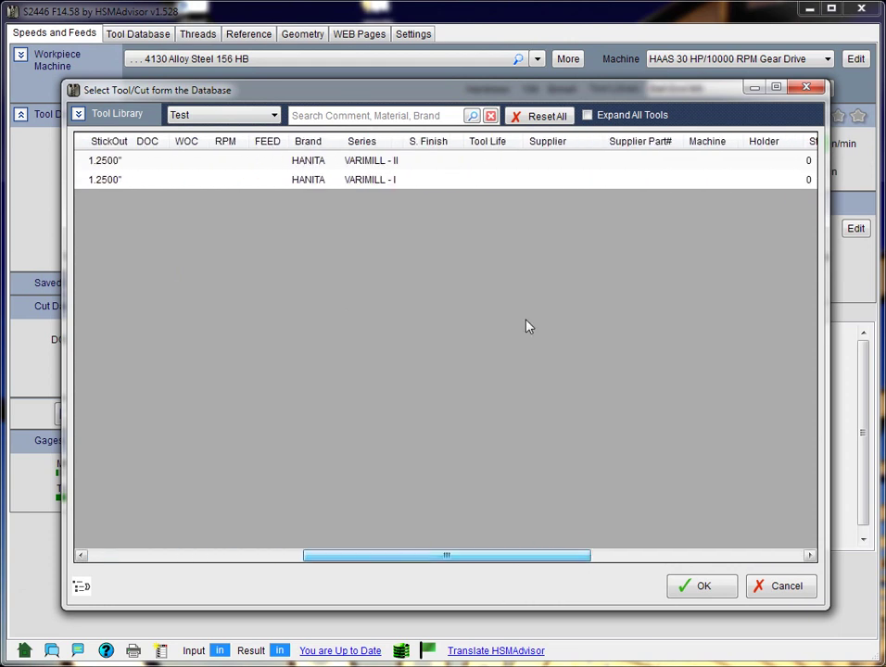
left_click(391, 163)
left_click(386, 181)
left_click(371, 162)
left_click(374, 180)
left_click(375, 162)
left_click(374, 180)
left_click(375, 165)
left_click(375, 180)
left_click(375, 164)
left_click(707, 587)
left_click(276, 119)
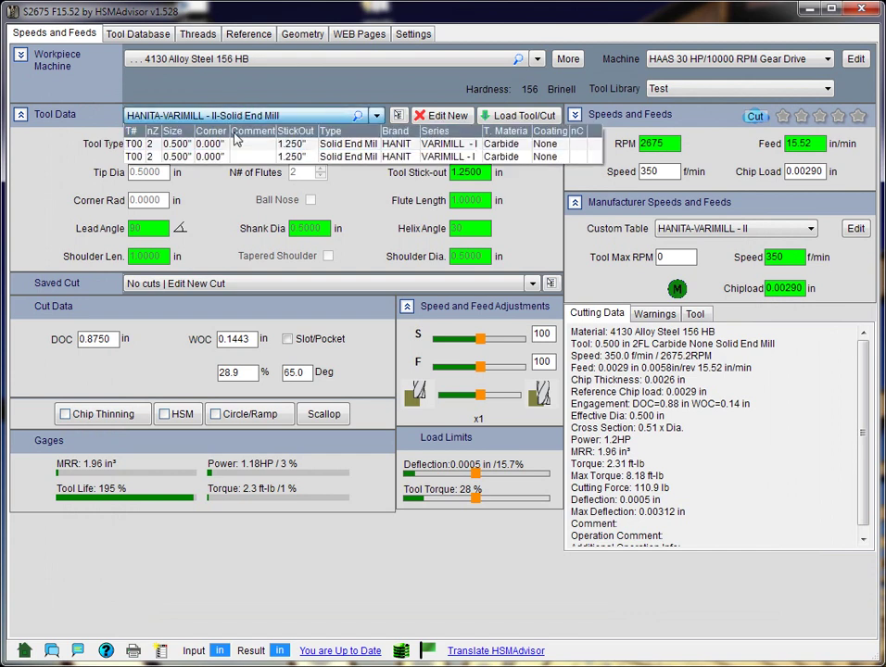
- Switch to VARIMILL - I on 4130 Alloy Steel with the HANITA-VARIMILL - I custom table
left_click(476, 151)
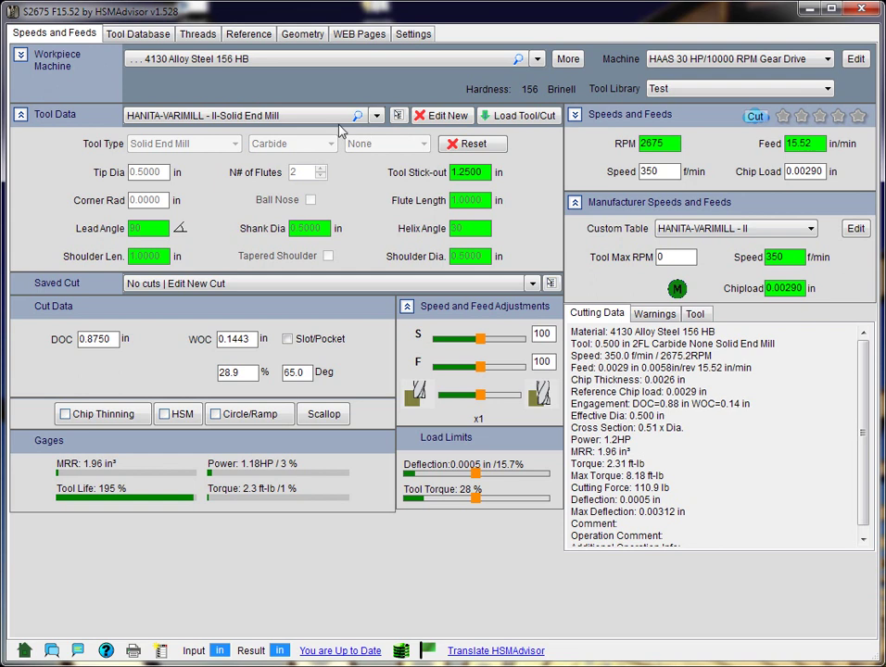
left_click(254, 116)
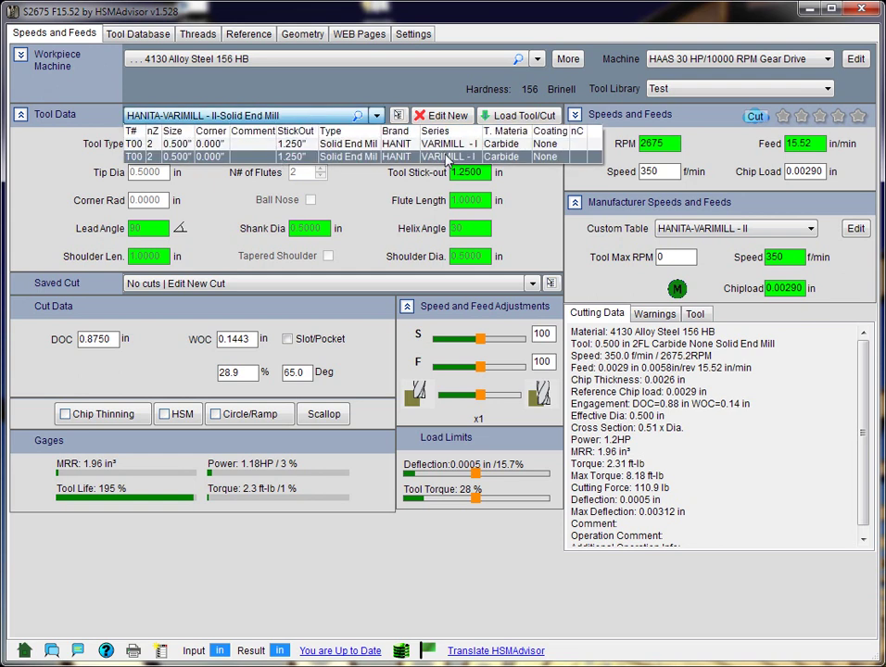
left_click(448, 157)
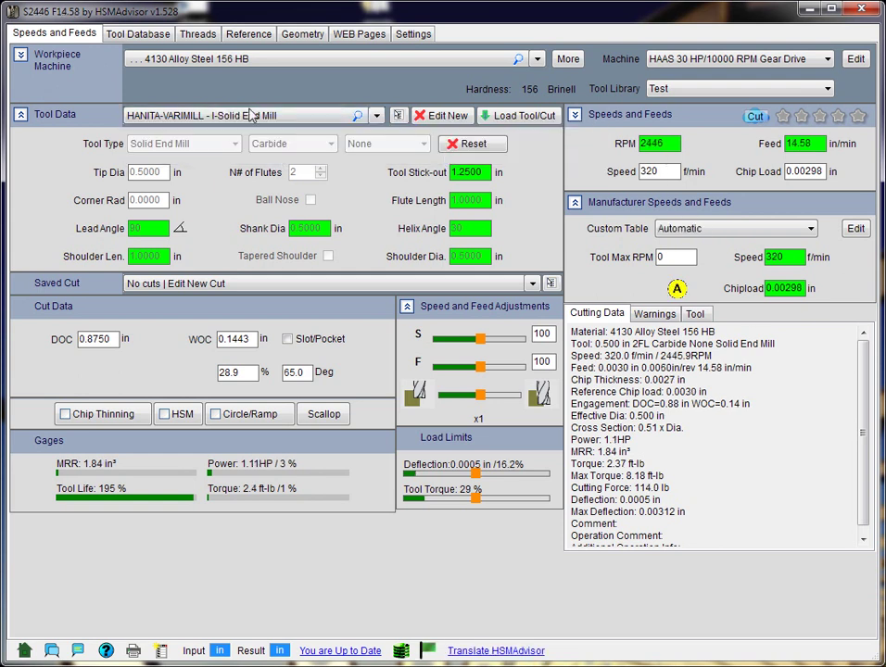
left_click(252, 59)
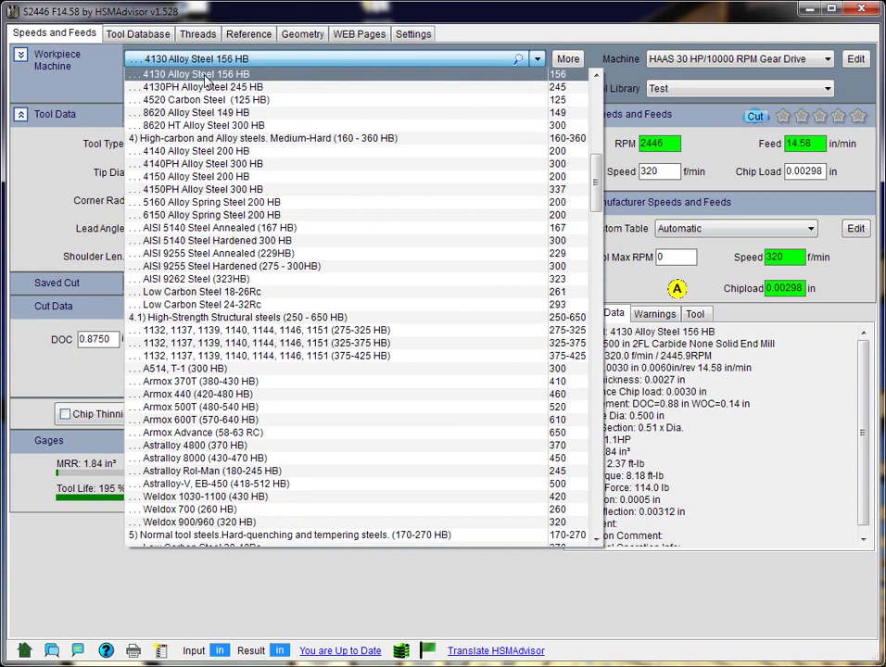
left_click(729, 229)
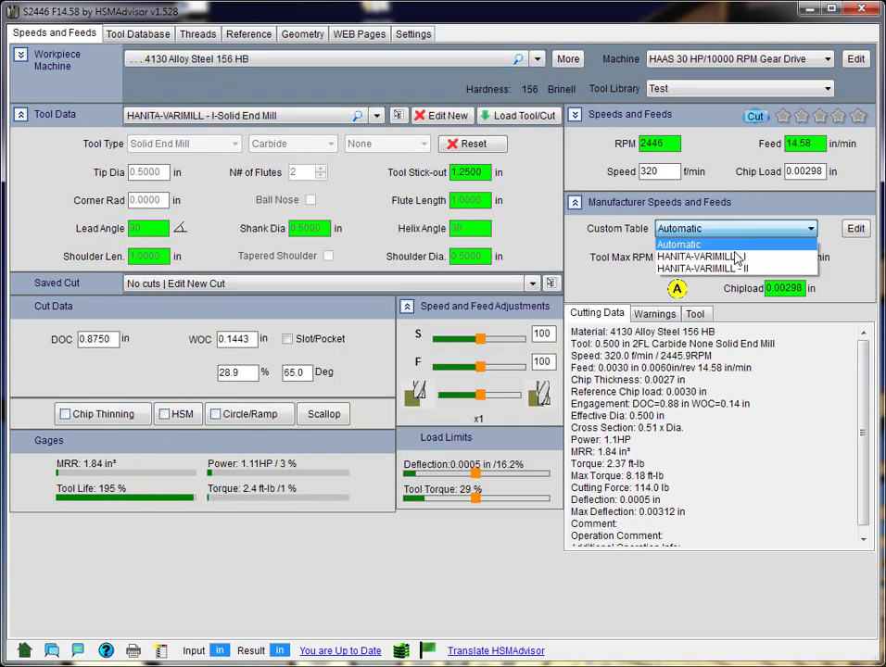
left_click(738, 258)
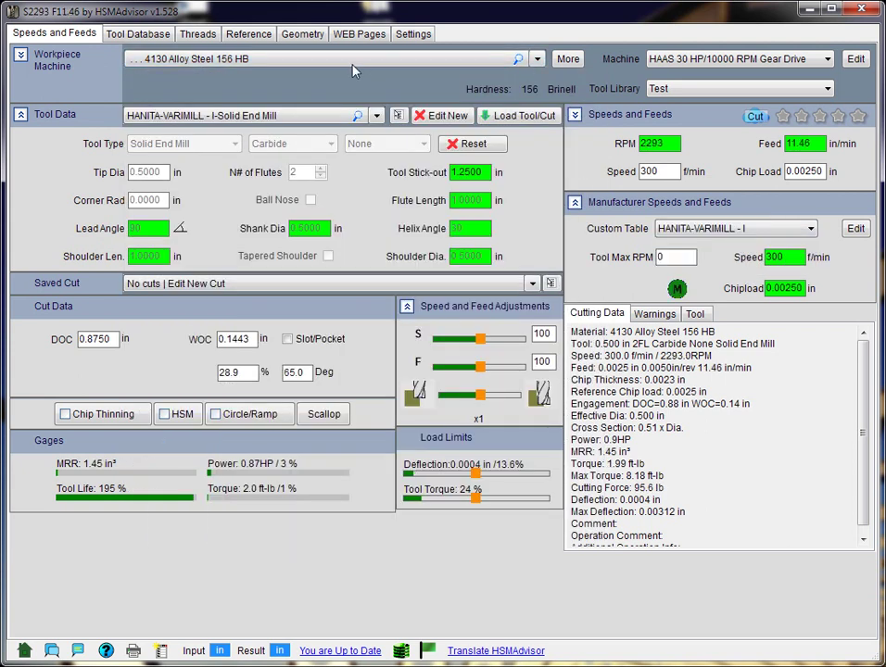
- Compare VARIMILL - II's 350 SFM, then set VARIMILL - I back to Automatic speeds and feeds
left_click(278, 115)
left_click(275, 145)
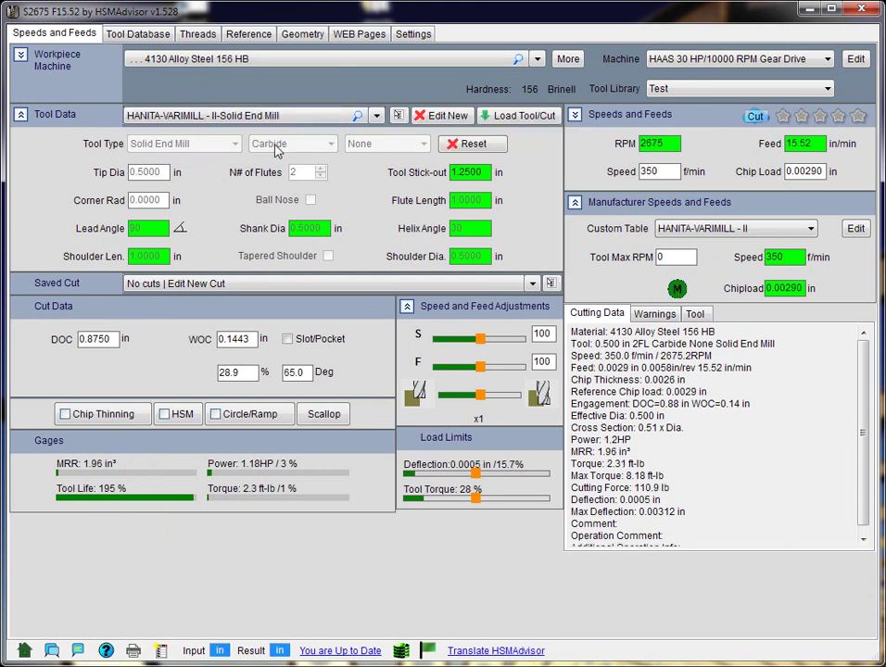
double_click(663, 171)
left_click(283, 116)
left_click(274, 157)
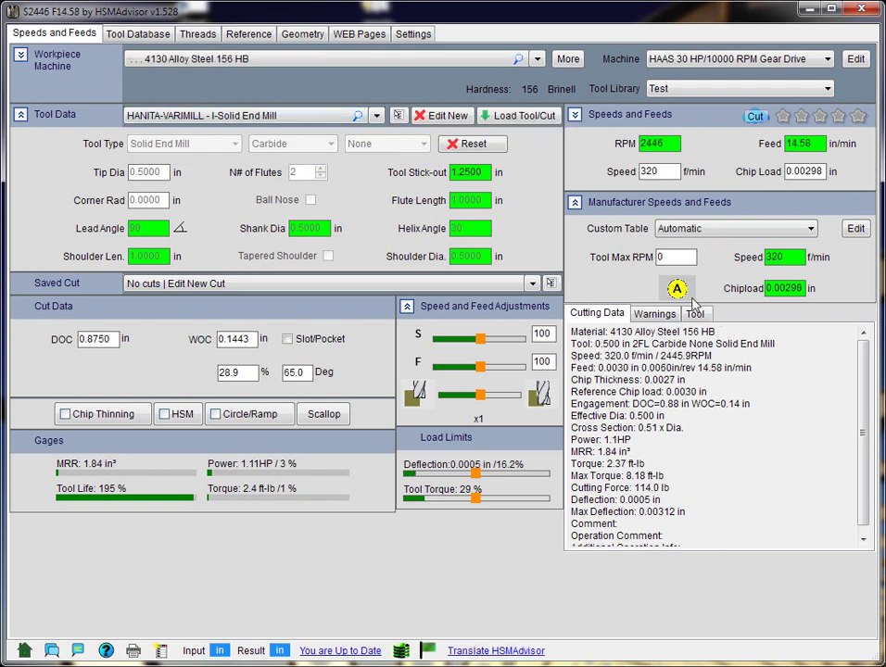
left_click(718, 229)
left_click(721, 258)
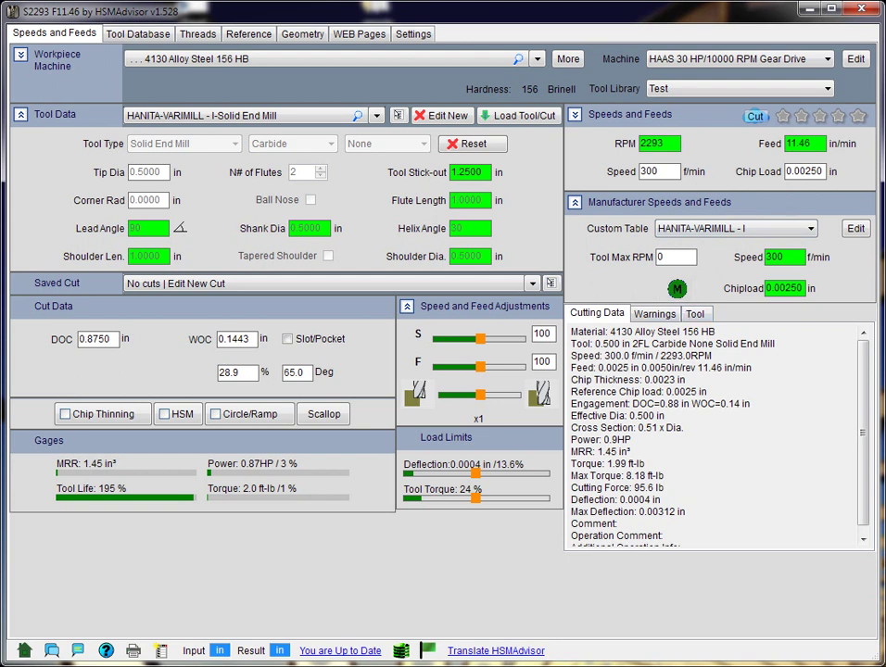
left_click(442, 477)
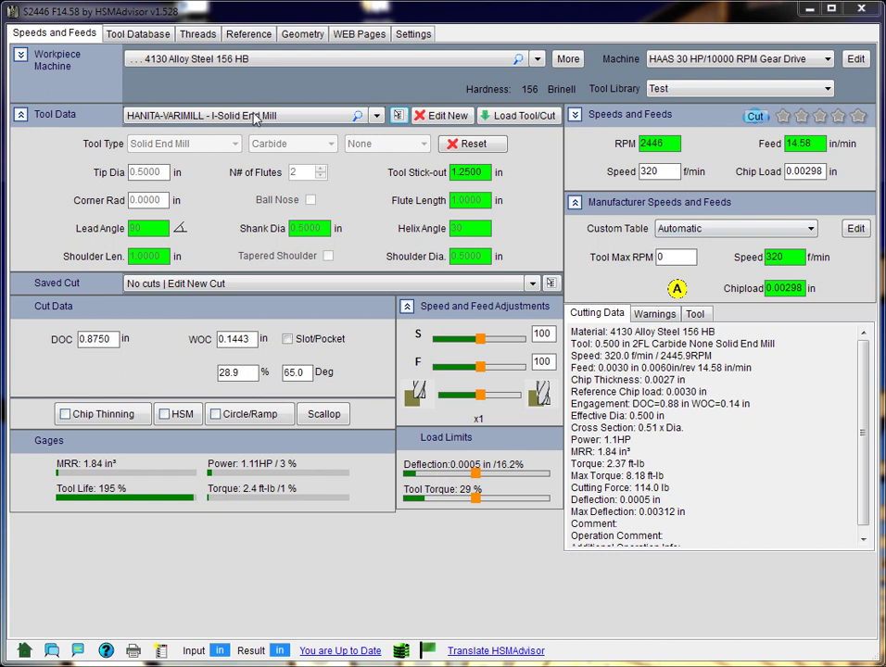
- Reload VARIMILL - I at 2446 RPM and open its Edit Tool Information dialog
left_click(376, 115)
left_click(408, 154)
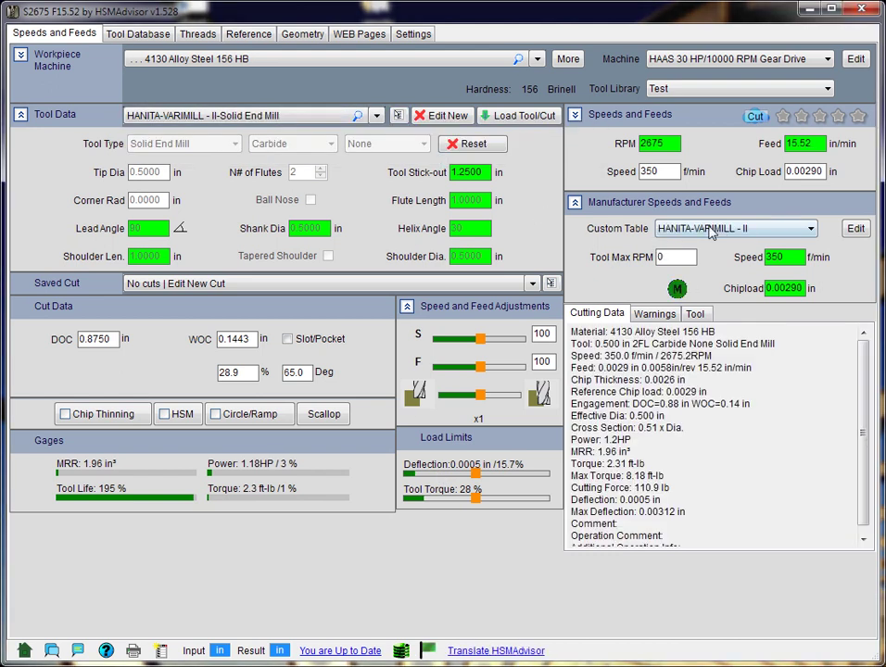
left_click(253, 115)
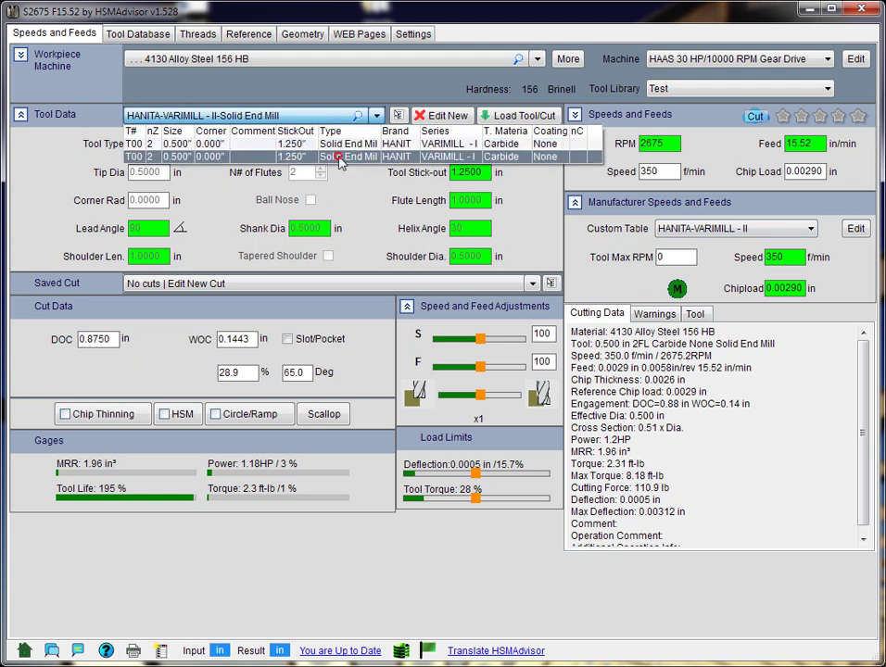
left_click(339, 158)
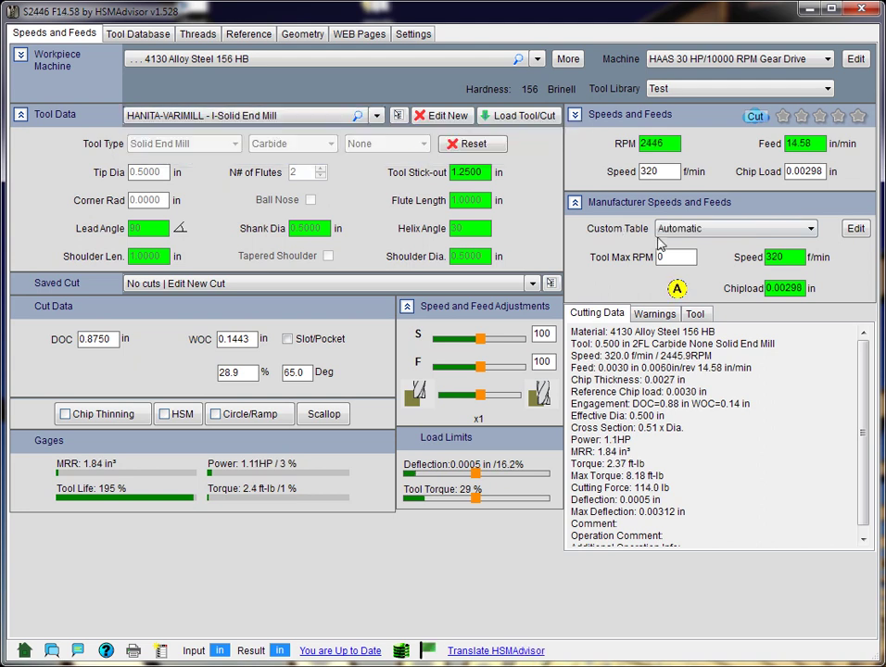
left_click(398, 115)
left_click(431, 140)
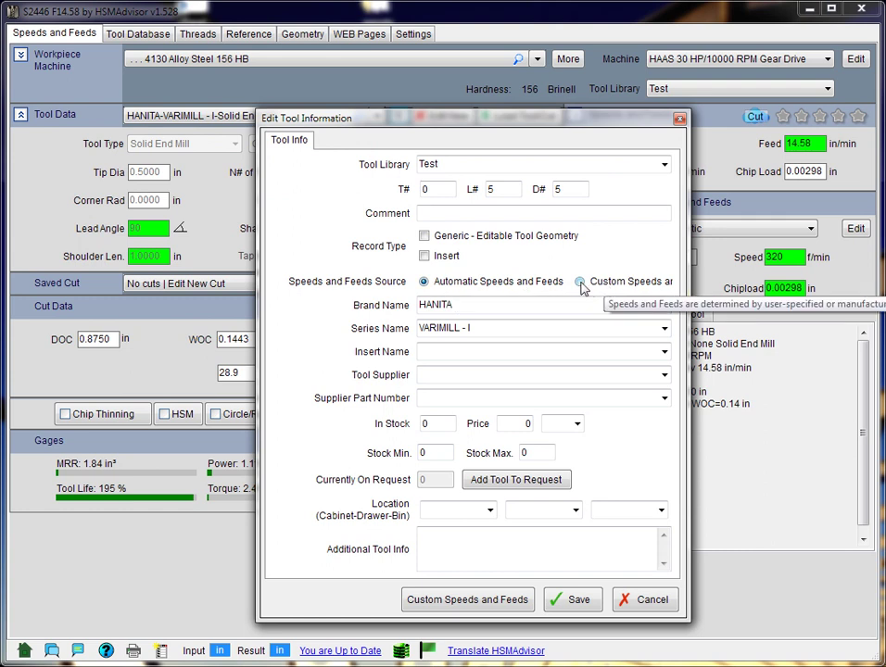
- Save VARIMILL - I with Custom Speeds and Feeds, then load VARIMILL - II to compare
left_click_drag(688, 321, 839, 321)
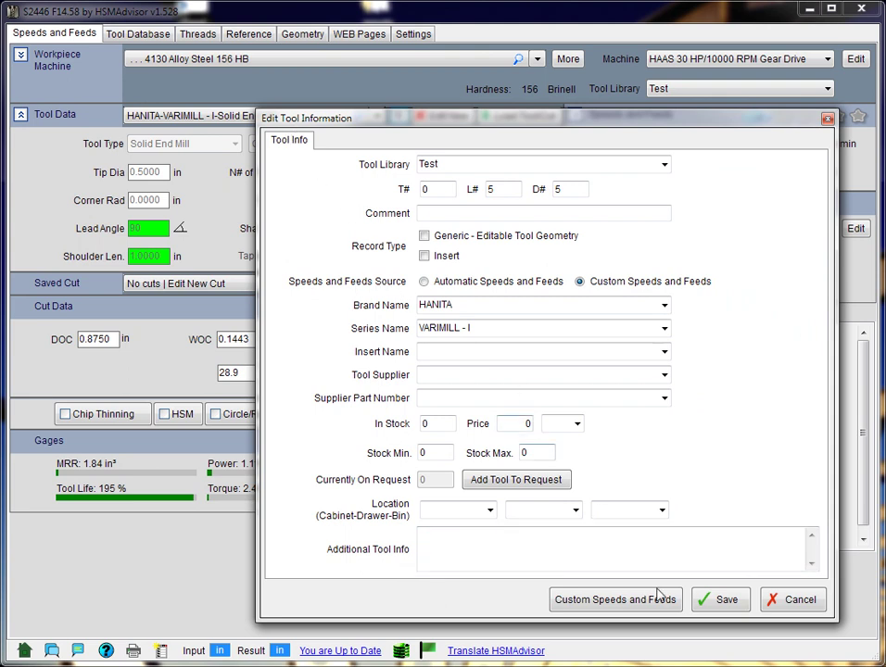
left_click(724, 603)
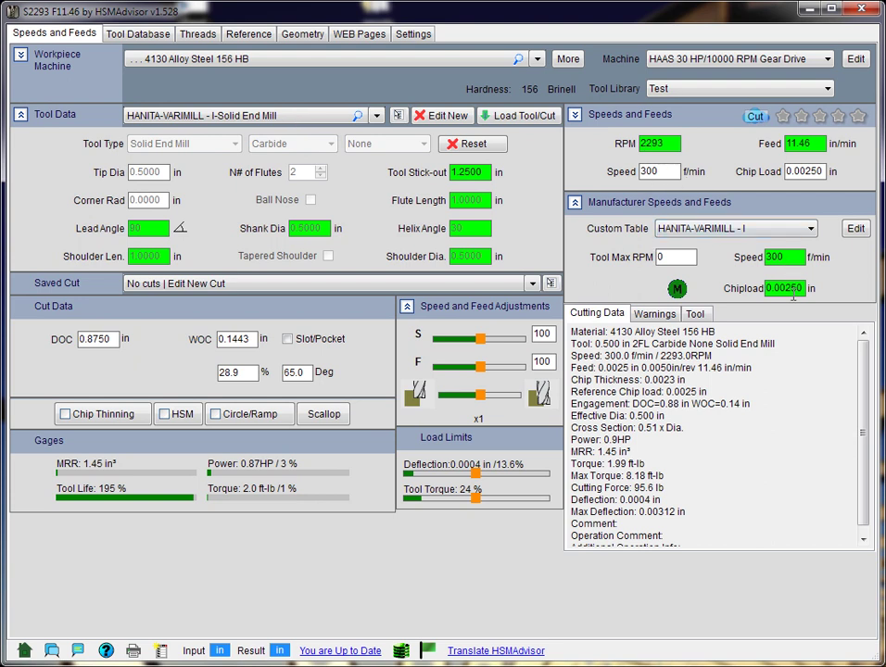
left_click(322, 119)
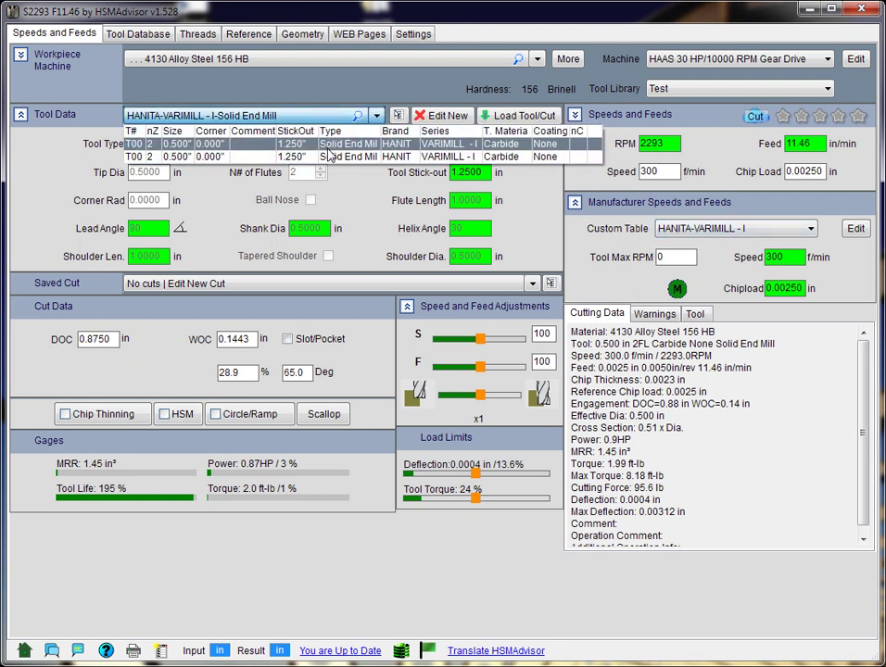
left_click(324, 152)
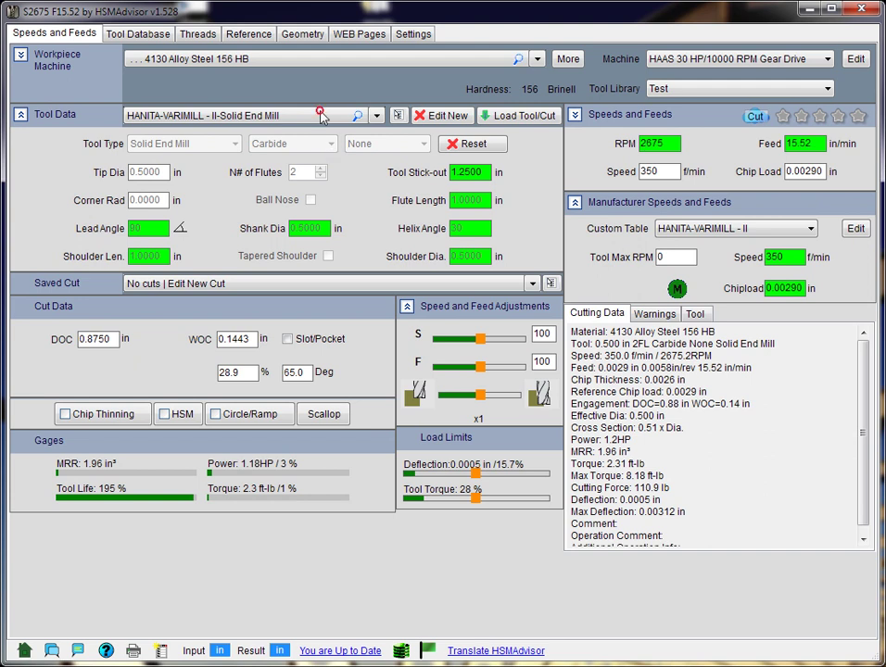
- Reload VARIMILL - I and start a fresh blank tool with Edit New
left_click(321, 117)
left_click(331, 151)
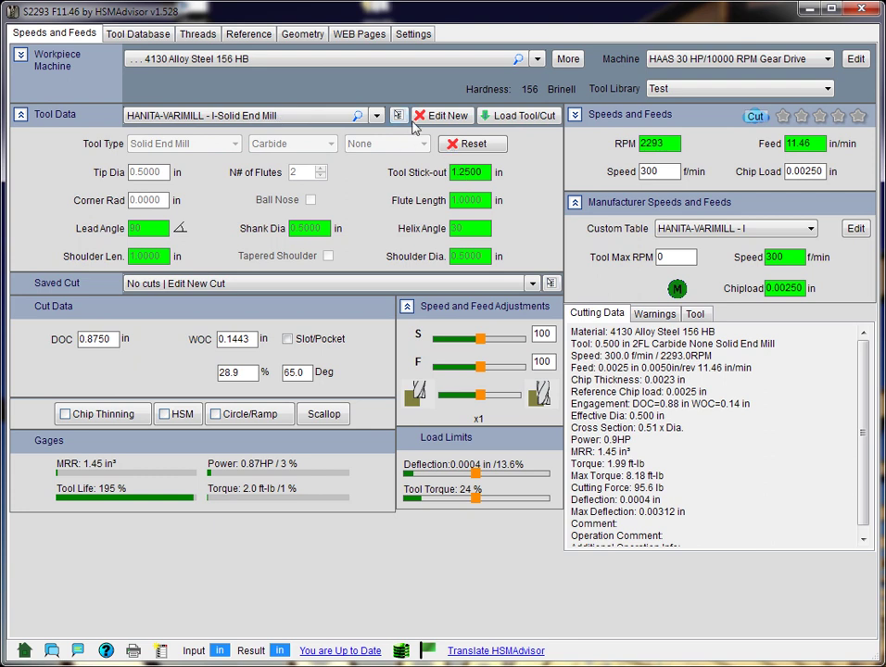
left_click(443, 118)
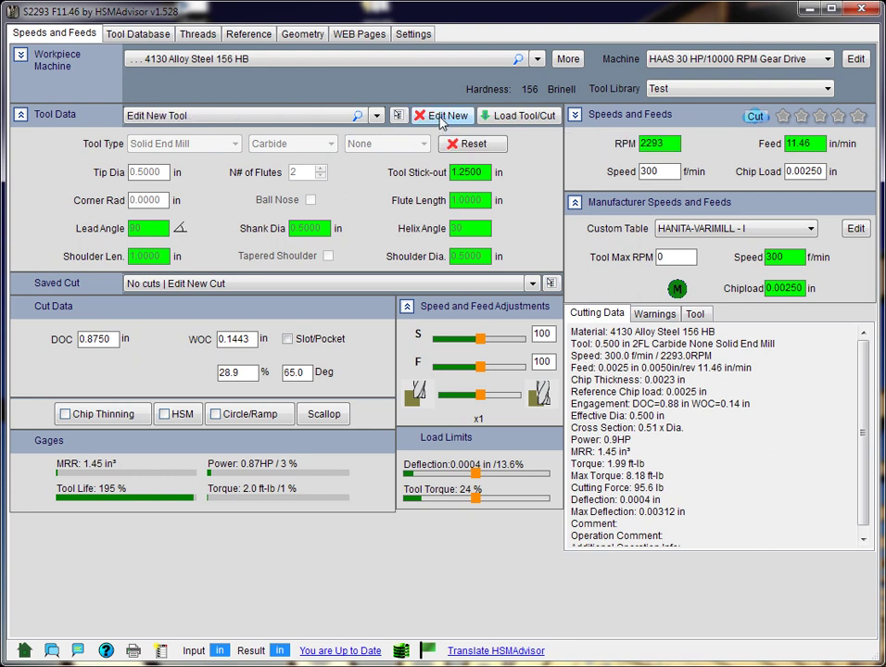
left_click(263, 122)
- Make the new tool a Jobber twist Drill cutting 4130 Alloy Steel
left_click(195, 144)
left_click(148, 304)
left_click(258, 59)
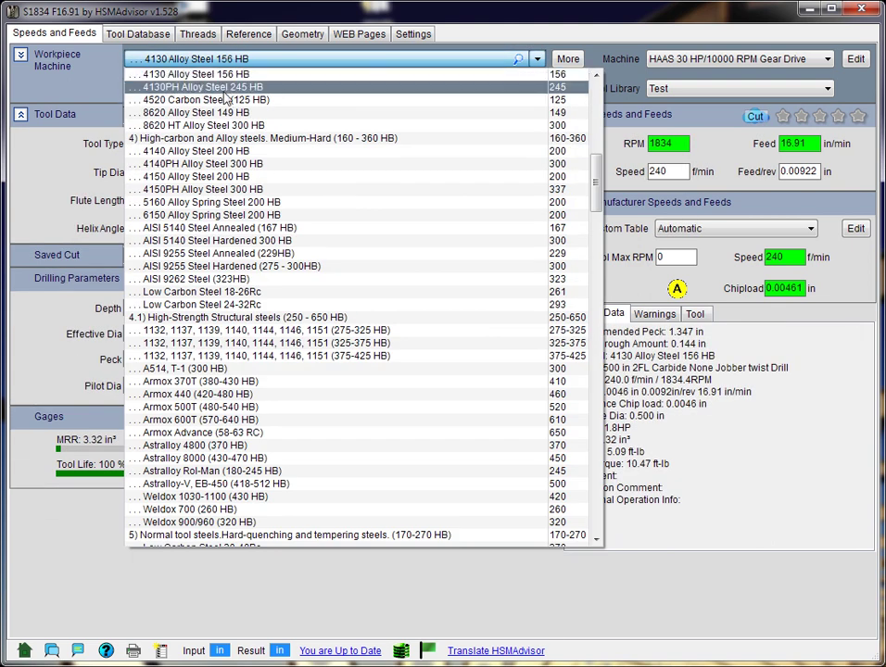
scroll(296, 184, "up", 1)
left_click(297, 178)
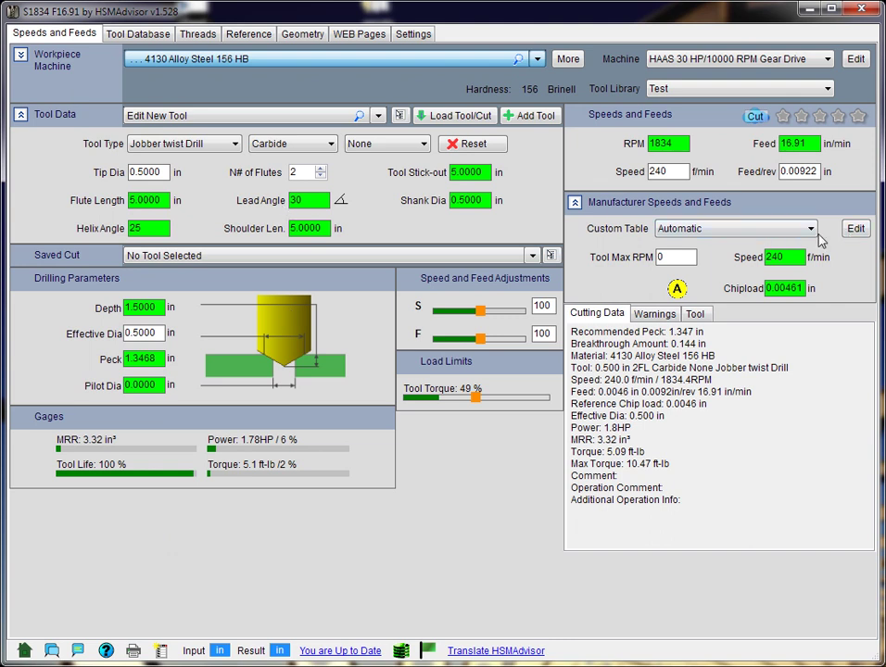
- Create a new custom speeds table for brand Guhrin, series G5, and select it
left_click(854, 230)
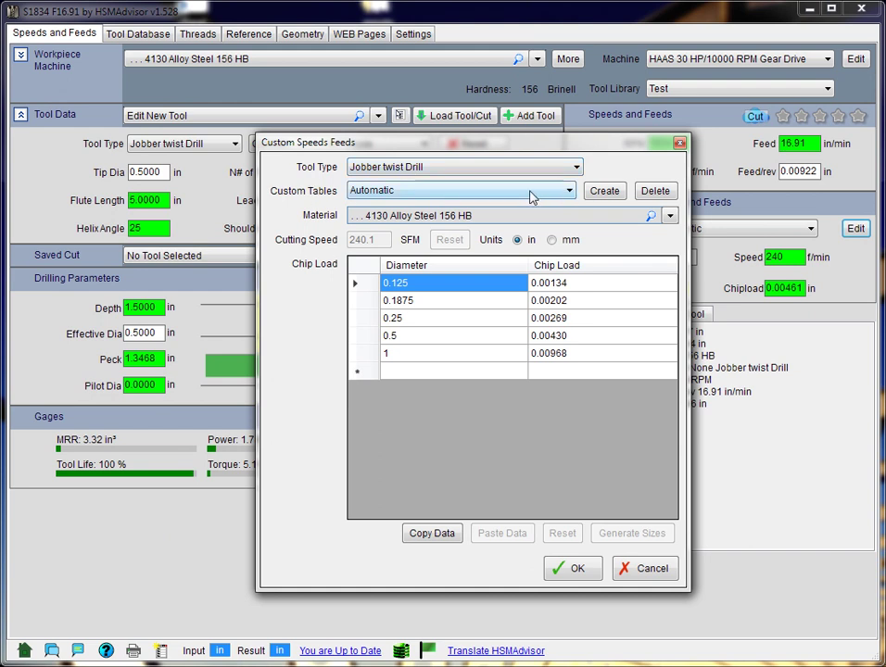
left_click(603, 192)
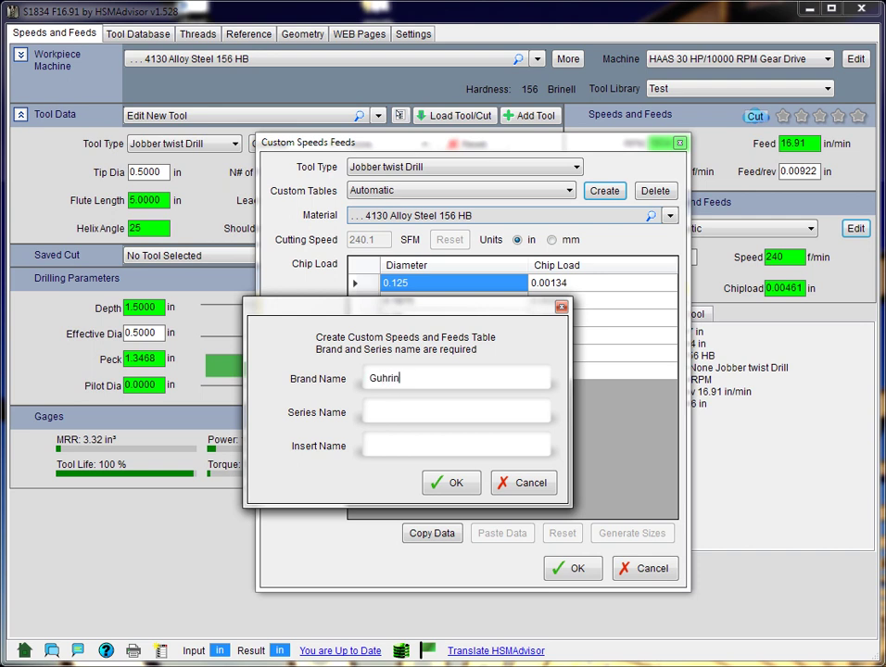
left_click(399, 413)
left_click(383, 380)
left_click(454, 482)
left_click(399, 190)
left_click(403, 220)
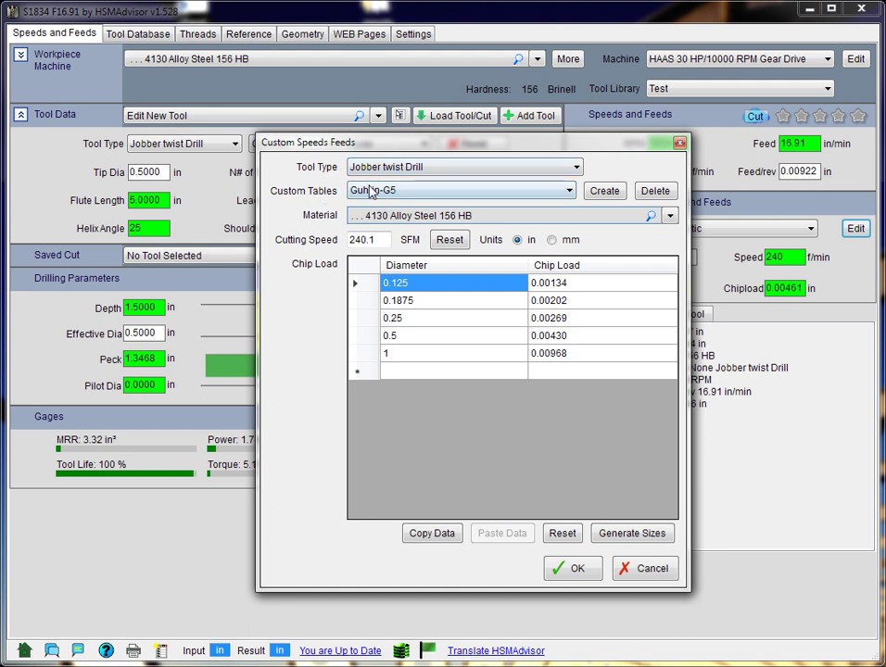
left_click(367, 191)
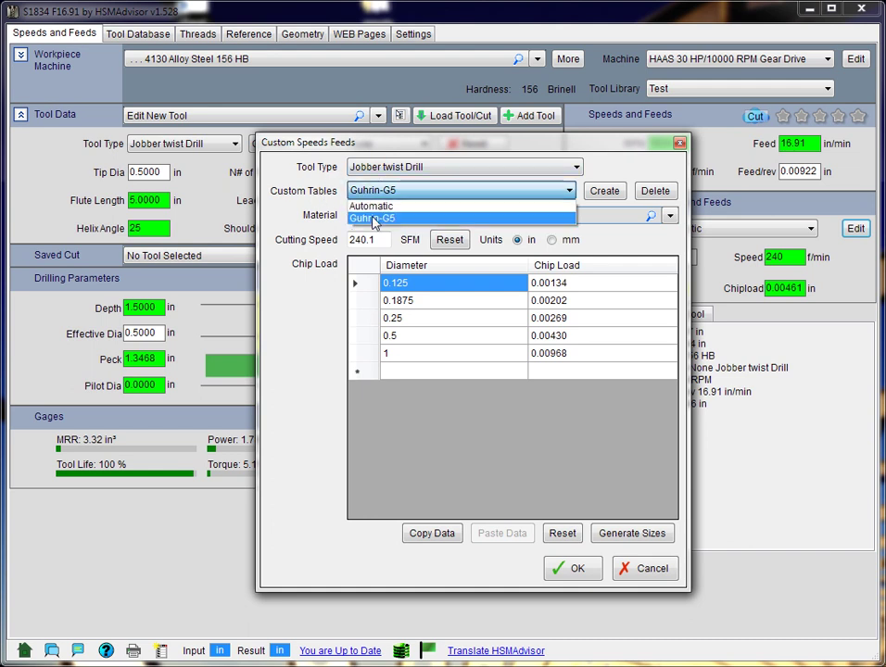
left_click(316, 192)
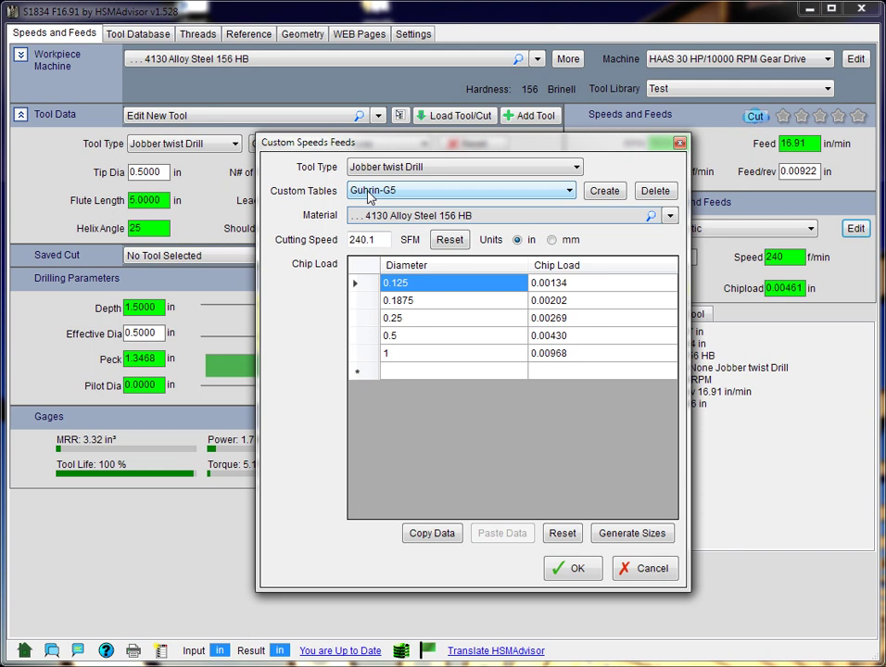
- Set the Guhrin-G5 table to 200 SFM and 0.005 chip load at 0.5 in, then save
key("shift+Tab")
key("Tab")
left_click_drag(384, 239, 318, 240)
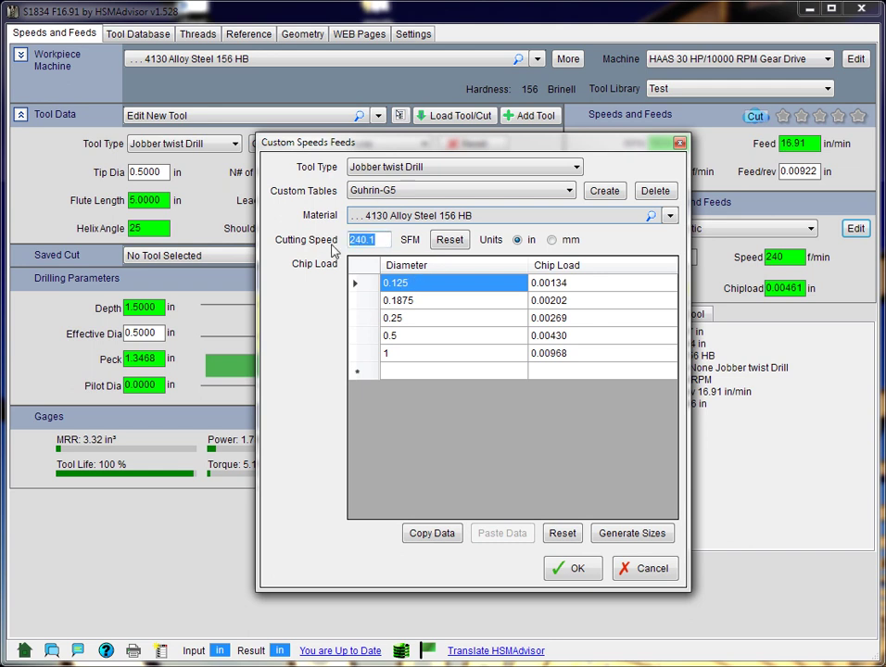
type("200")
left_click(435, 344)
left_click(575, 337)
left_click(553, 336)
left_click_drag(552, 336, 586, 337)
type("5")
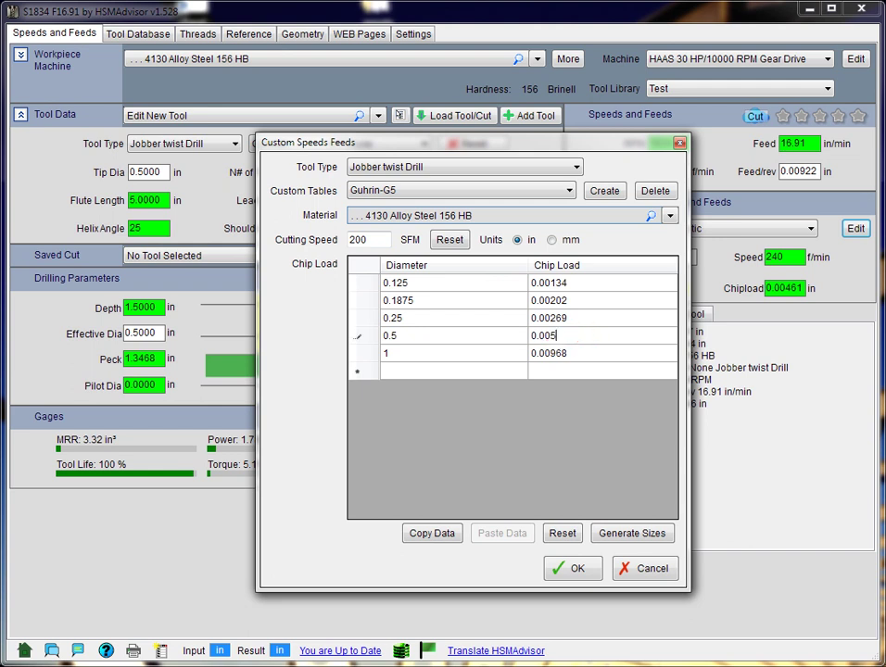
left_click(589, 318)
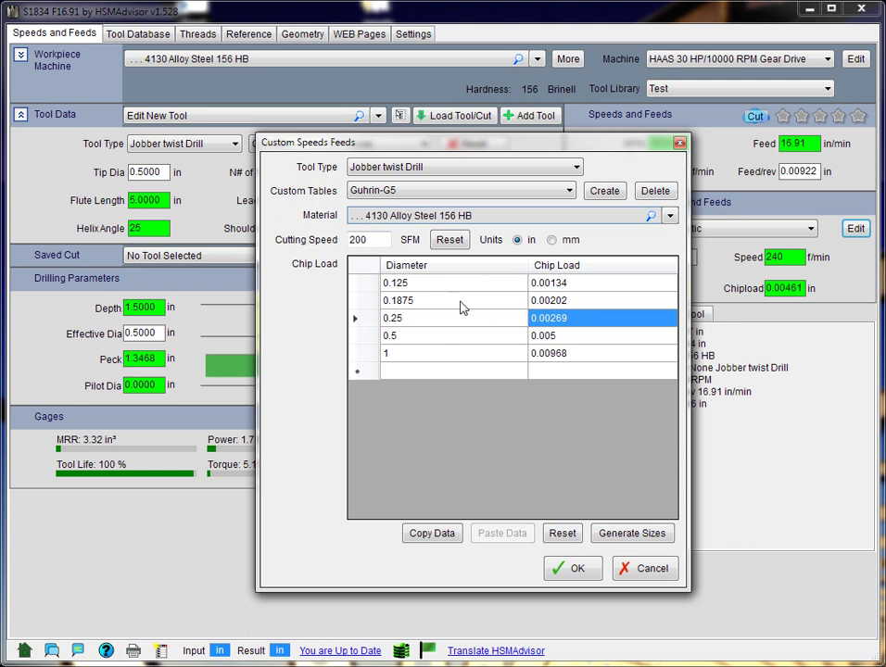
left_click(576, 569)
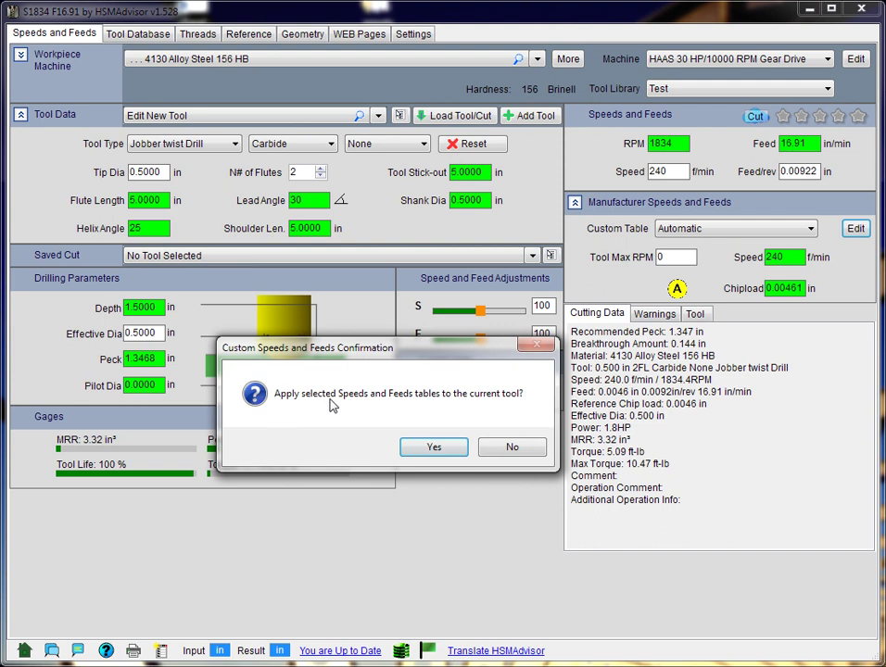
- Apply Guhrin-G5 to the drill, verify 200 SFM and 0.005 chipload, and start Add Tool
left_click(443, 449)
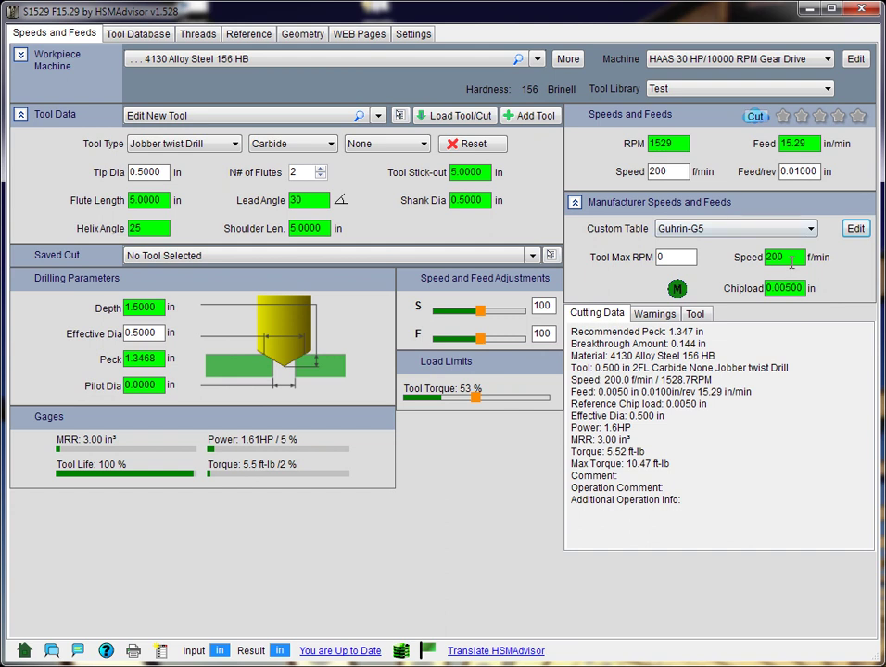
double_click(774, 257)
left_click_drag(787, 288, 802, 288)
left_click(517, 115)
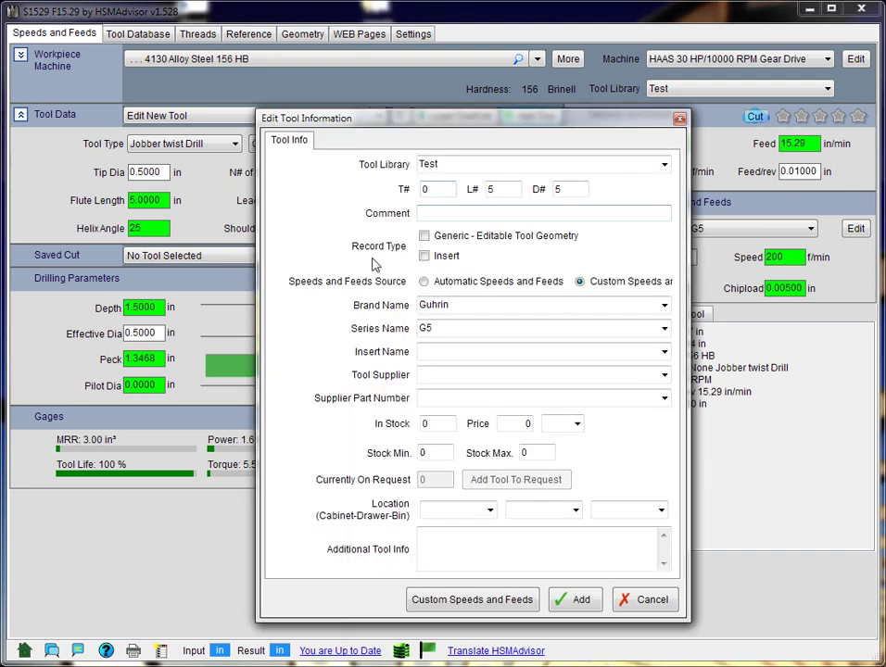
- Add the Guhrin G5 jobber drill to the Test library and view it in Tool Database
left_click(445, 213)
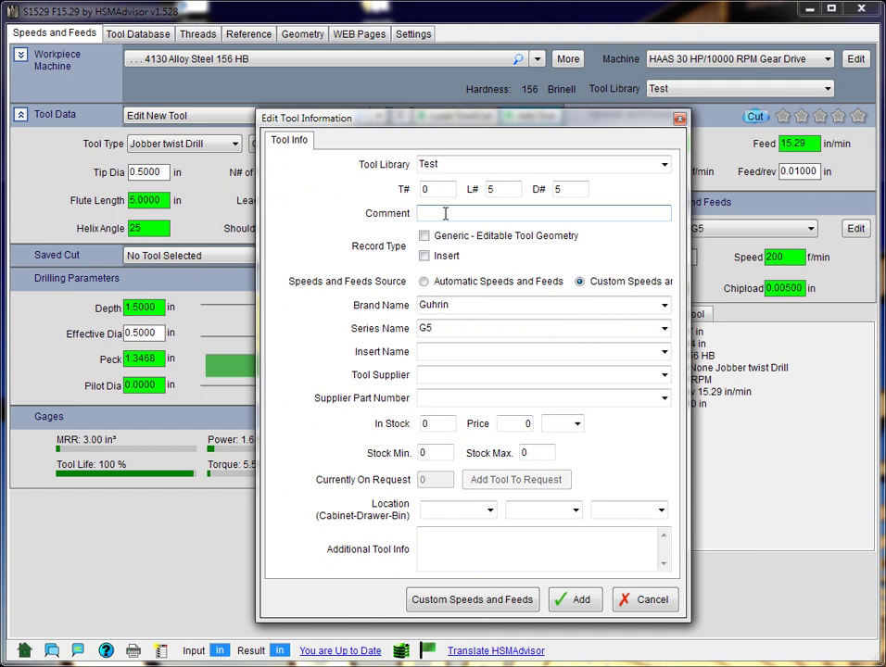
left_click(439, 306)
left_click(441, 328)
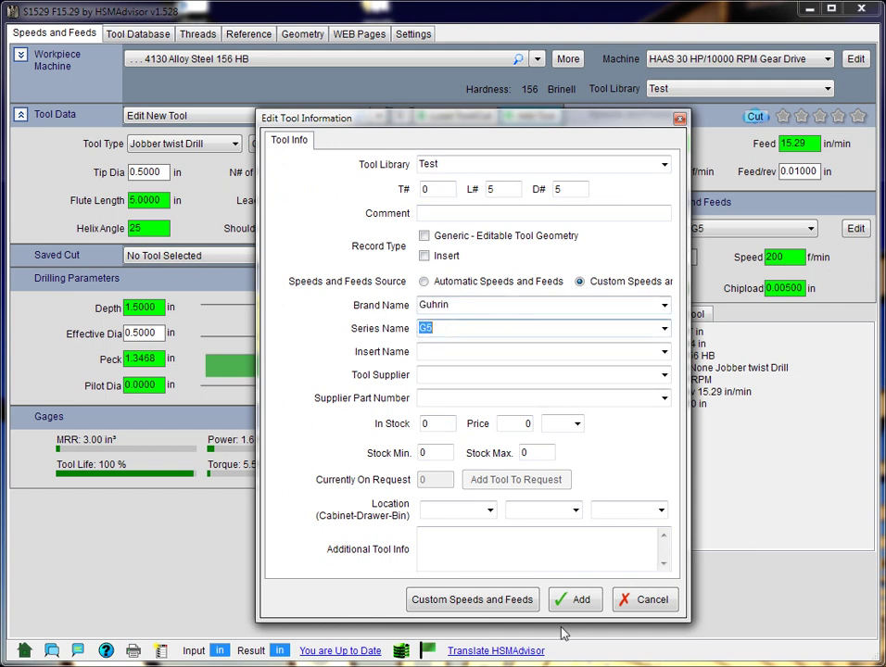
left_click(576, 602)
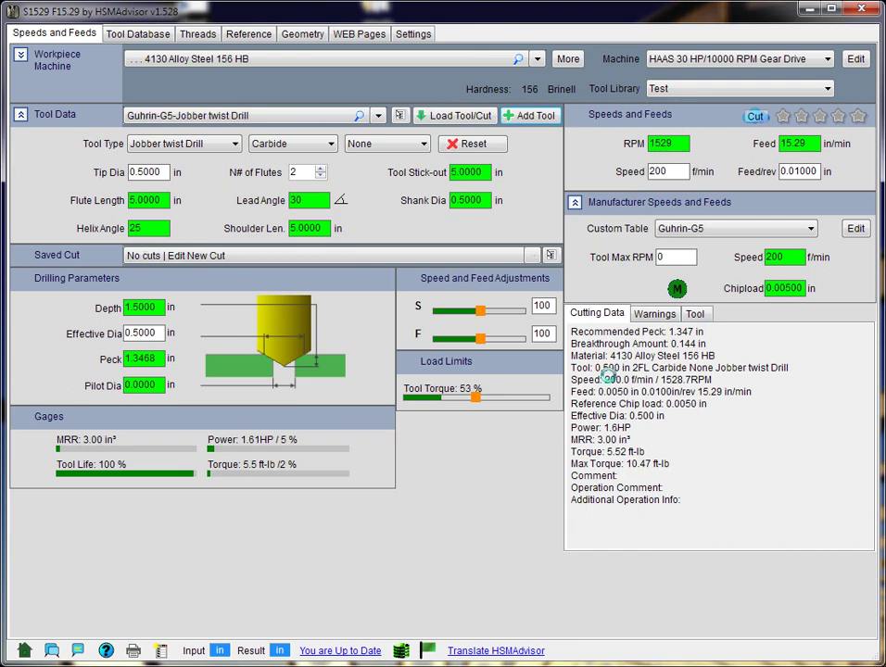
left_click(139, 34)
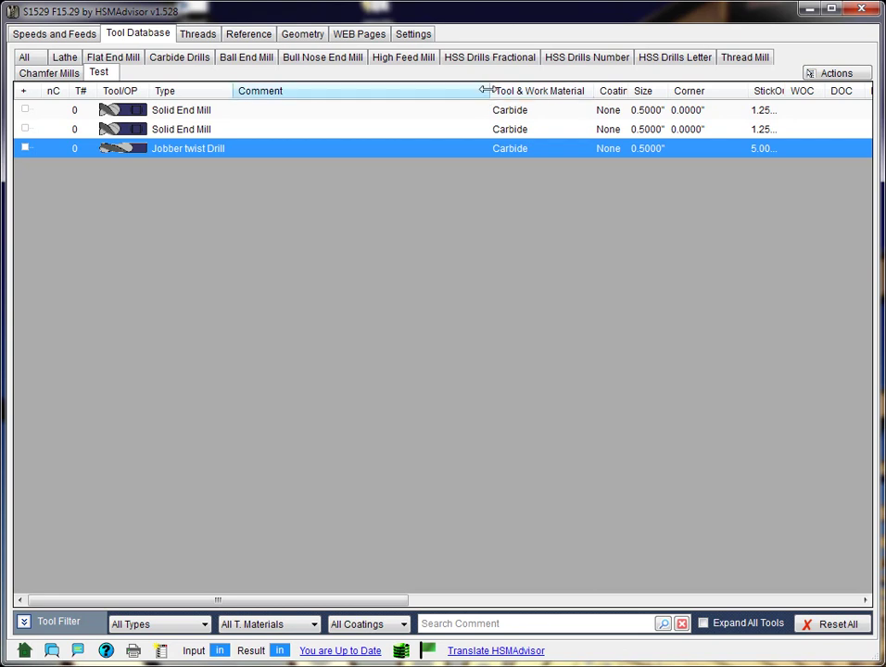
- Scroll the Tool Database to the Brand and Series columns, then return to Speeds and Feeds
left_click_drag(486, 90, 429, 239)
left_click_drag(346, 601, 642, 597)
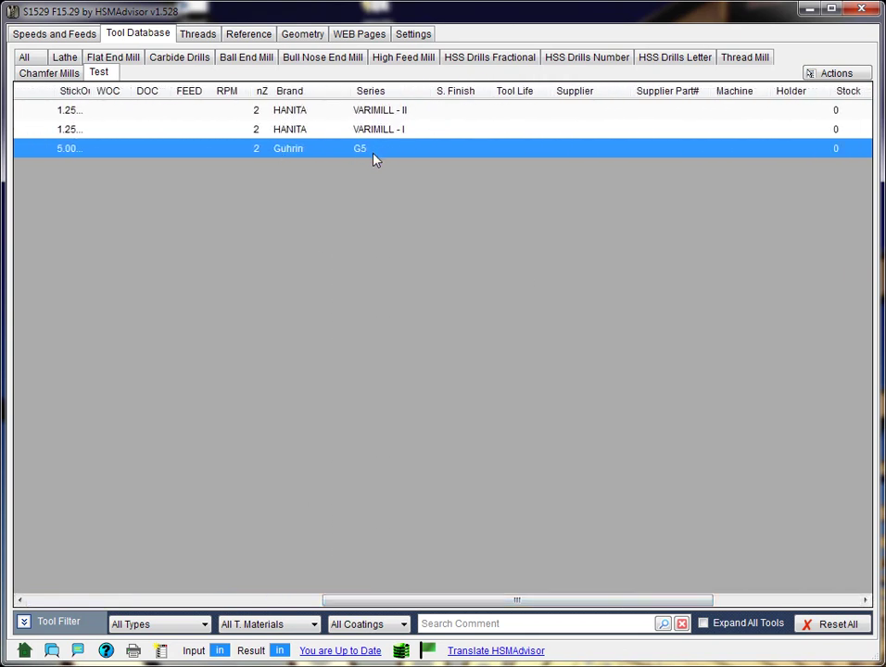
left_click(55, 34)
- Load each Test-library tool in turn, ending on the Guhrin G5 drill at 200 SFM, 1529 RPM
left_click(227, 115)
left_click(223, 137)
left_click(283, 117)
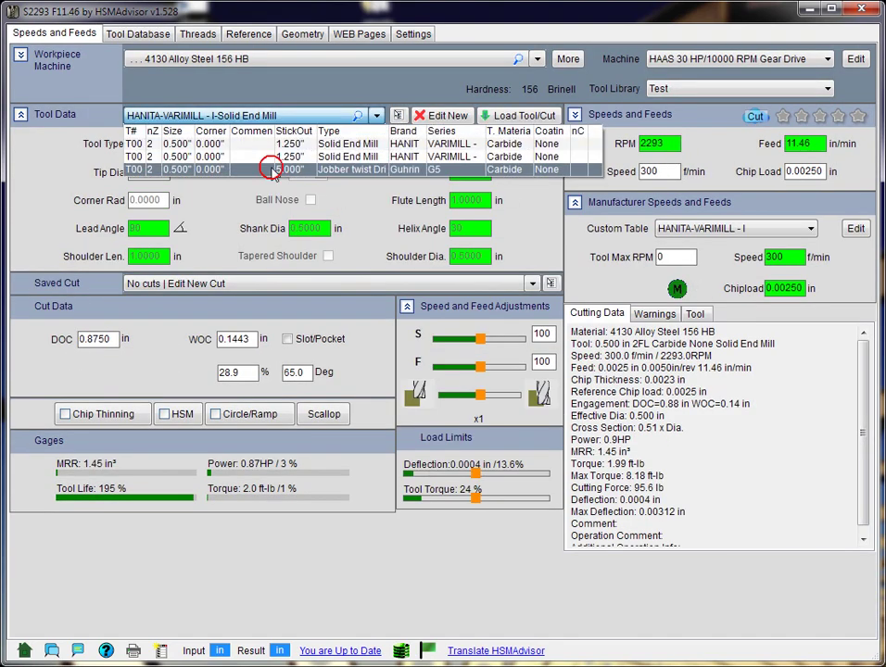
left_click(271, 166)
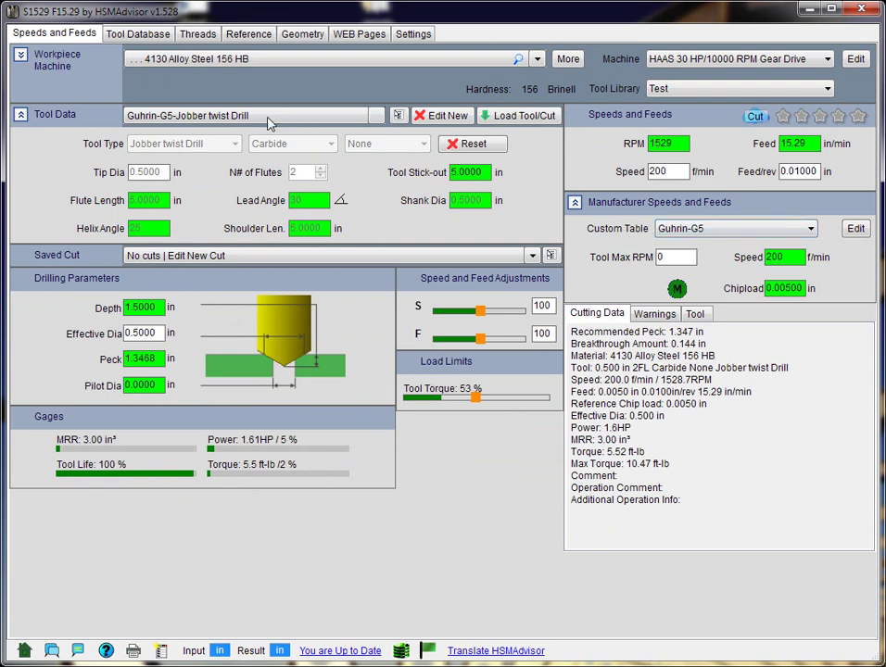
left_click(231, 115)
left_click(235, 155)
left_click(295, 116)
left_click(278, 153)
left_click(324, 119)
left_click(272, 171)
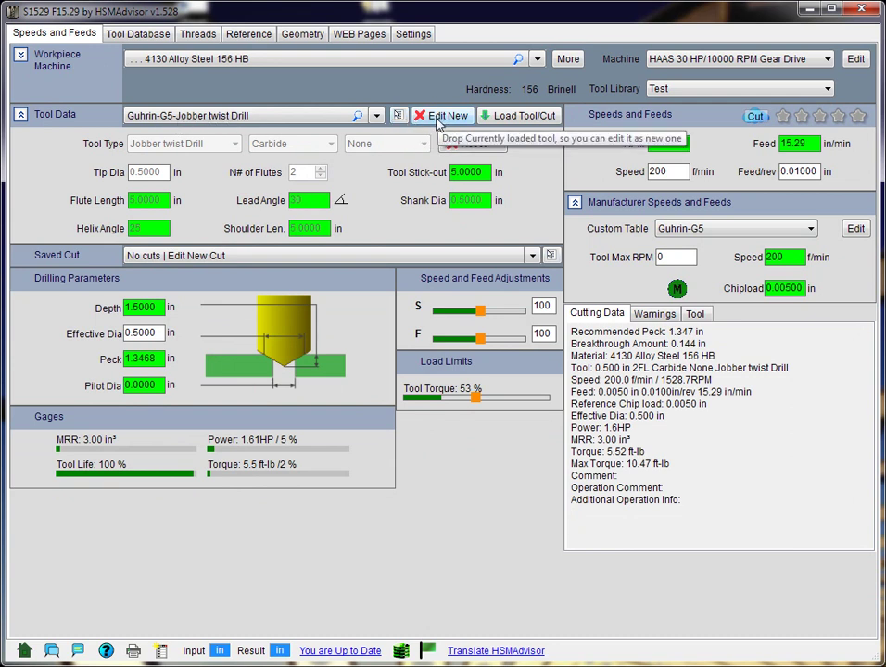
- Add a new Guhrin G5 drill with custom speeds and feeds, commented 'Another Drill', to the library
left_click(441, 118)
left_click(400, 116)
left_click(403, 100)
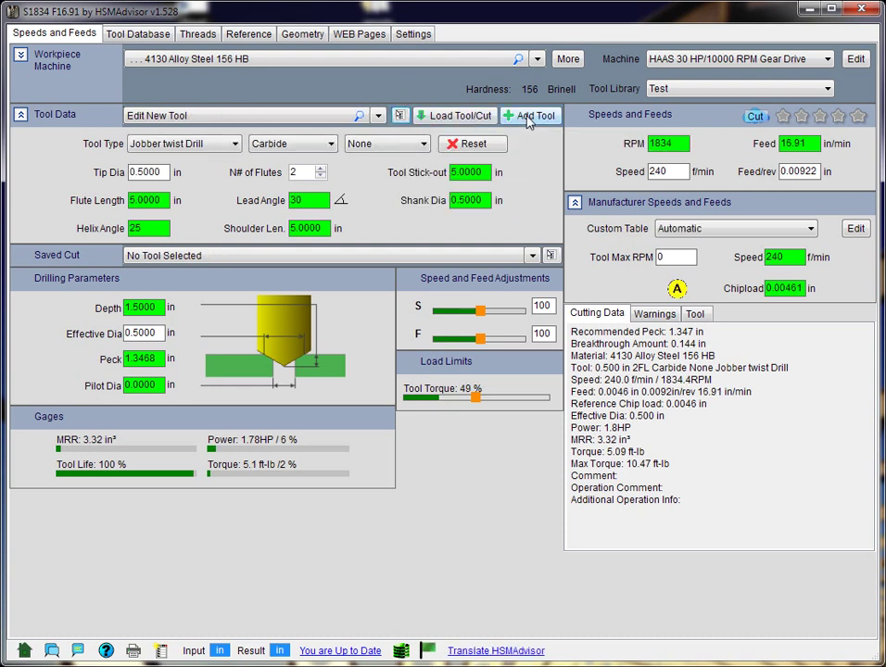
left_click(530, 118)
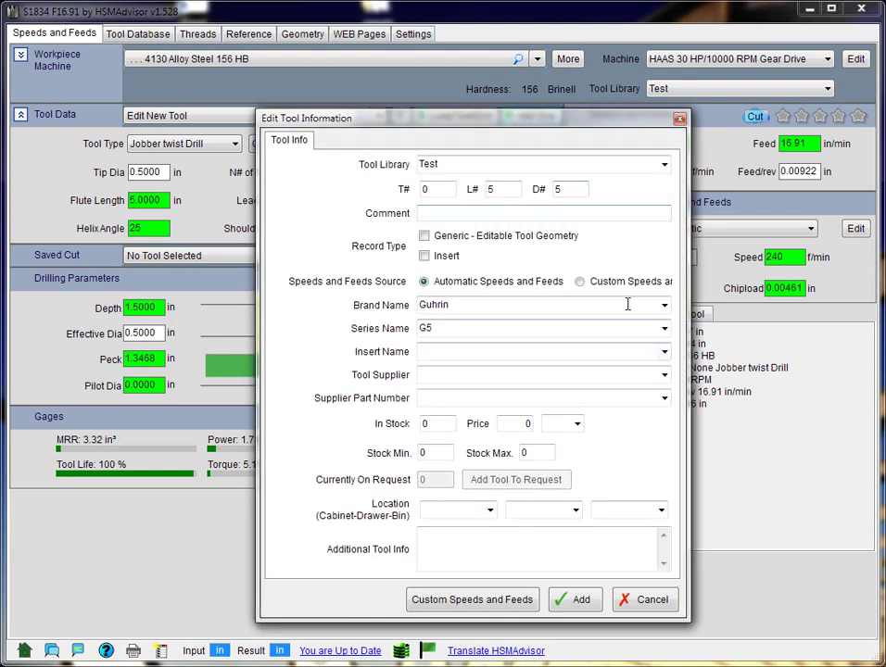
left_click(580, 281)
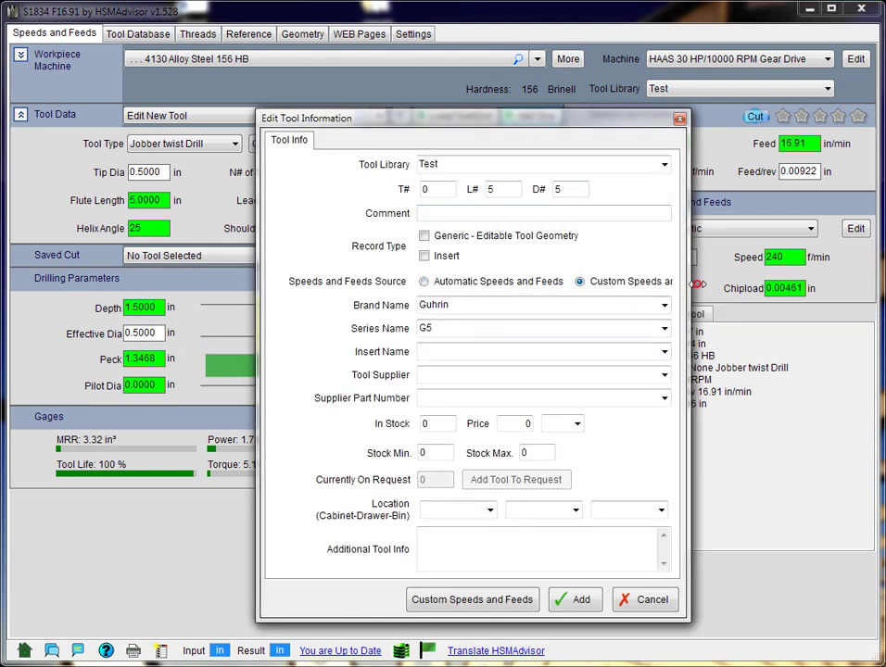
left_click_drag(694, 285, 800, 284)
double_click(458, 328)
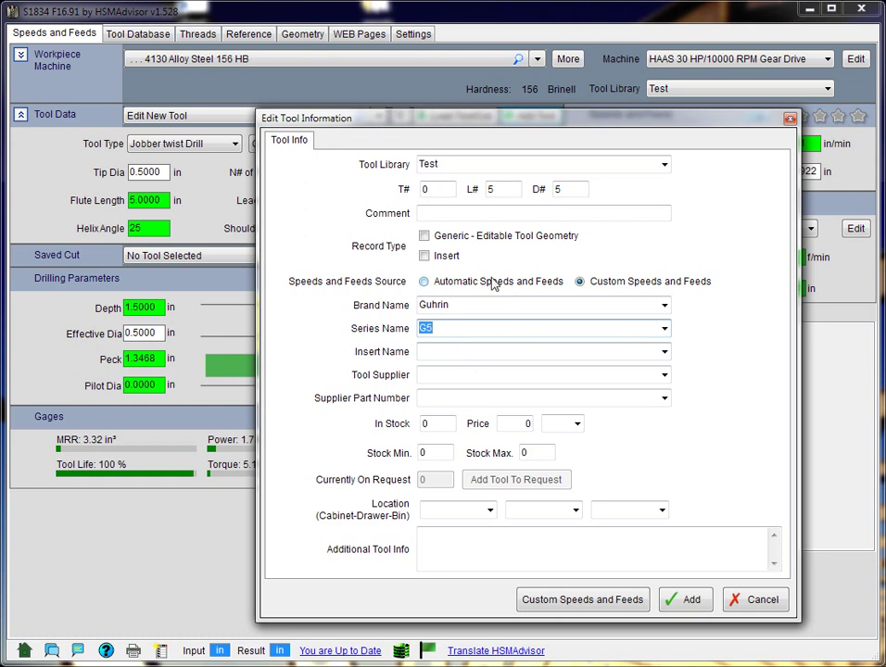
double_click(472, 304)
left_click(447, 211)
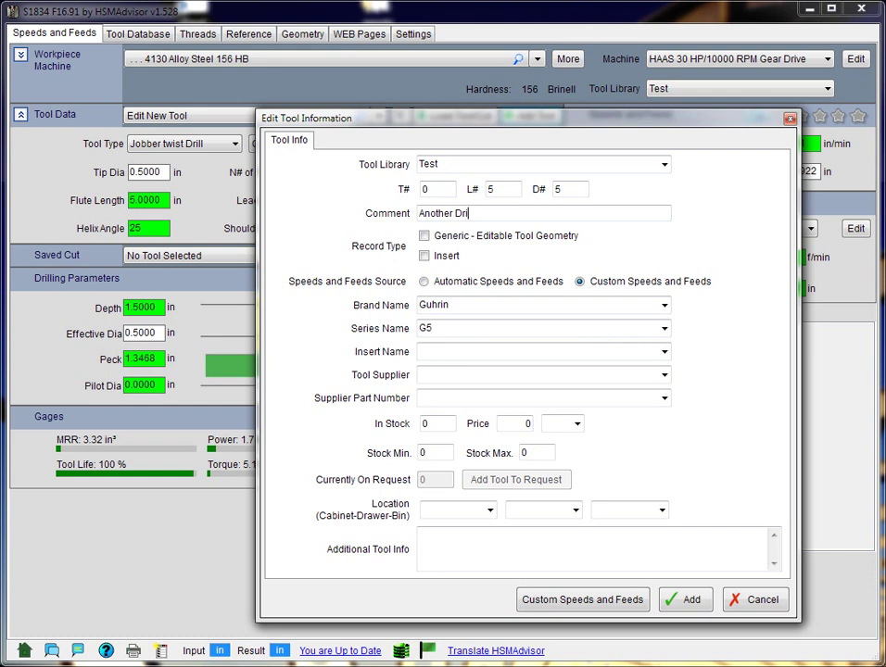
left_click(688, 601)
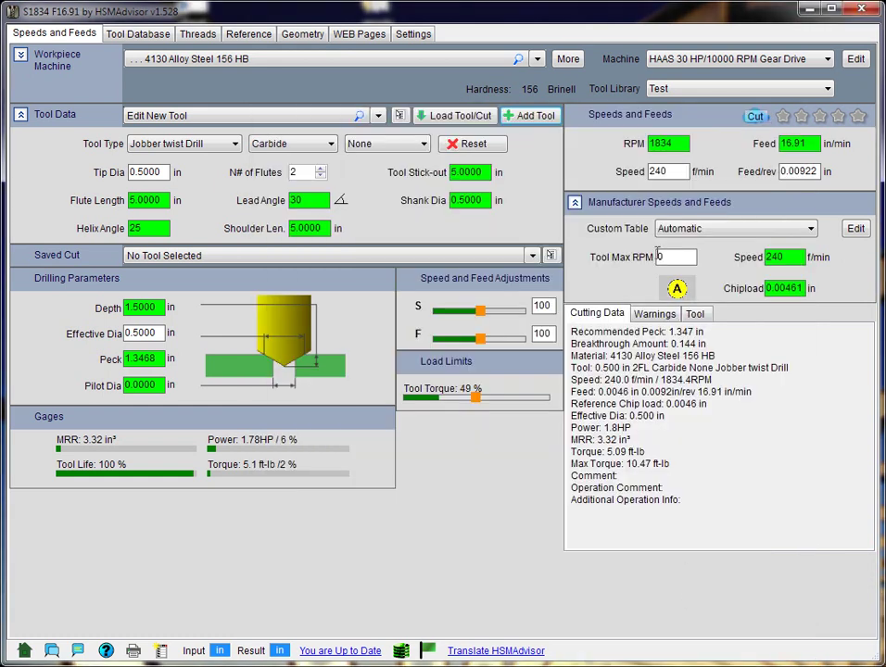
- Load Another Drill from the tool list, showing 200 SFM, 1529 RPM and 15.29 in/min
left_click(264, 117)
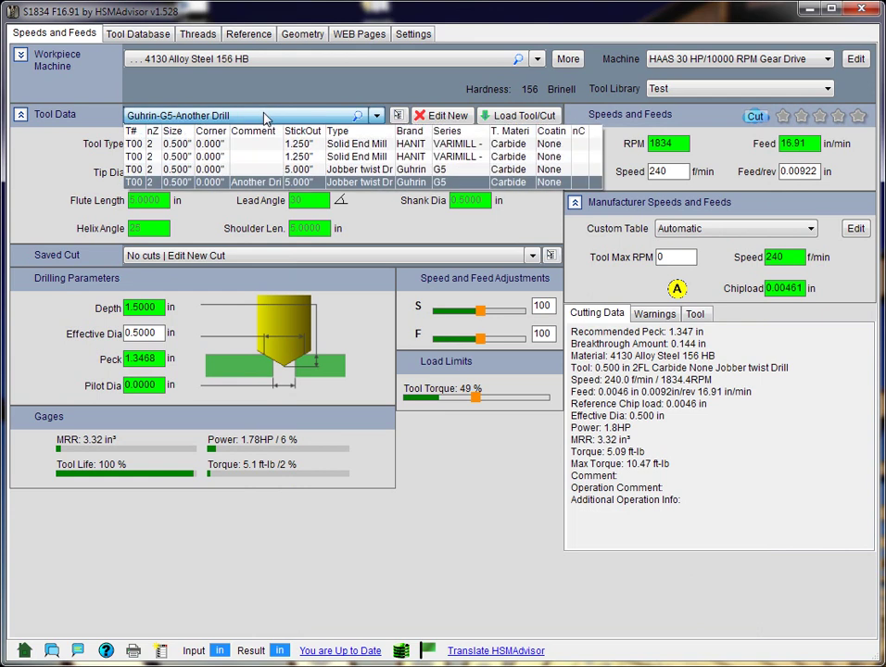
key("Up")
left_click(254, 118)
left_click(254, 117)
left_click(260, 185)
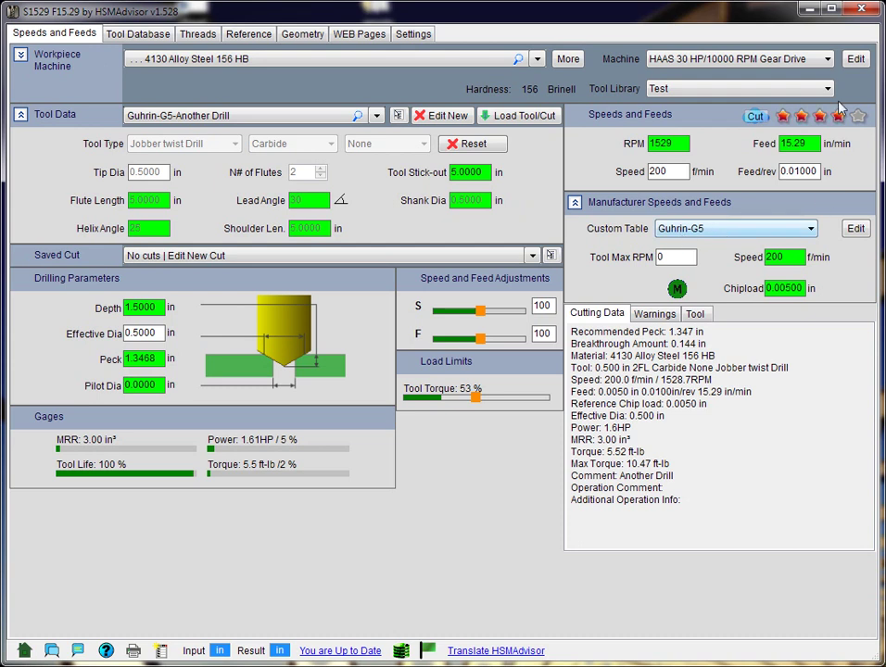
left_click(871, 11)
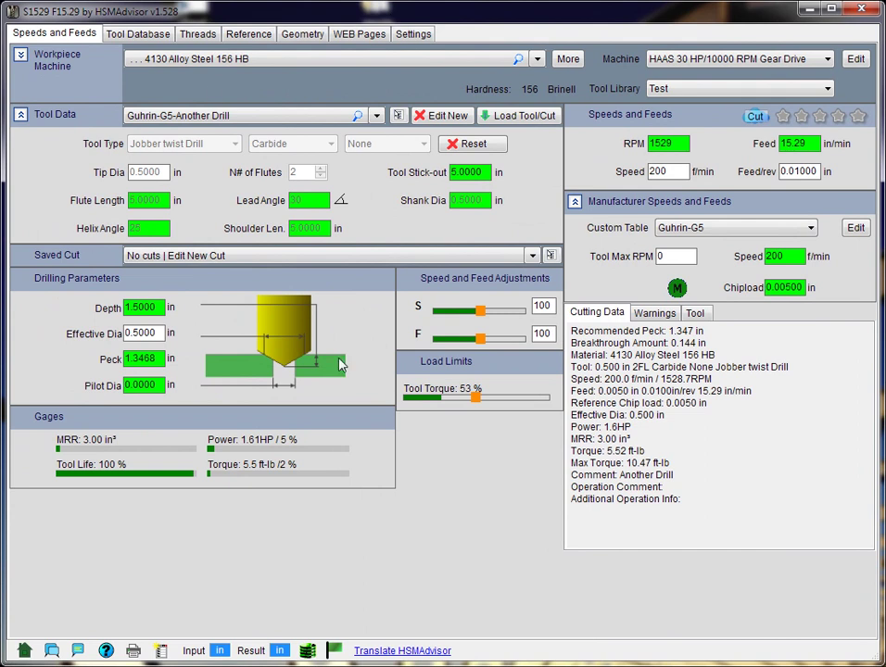
left_click(139, 35)
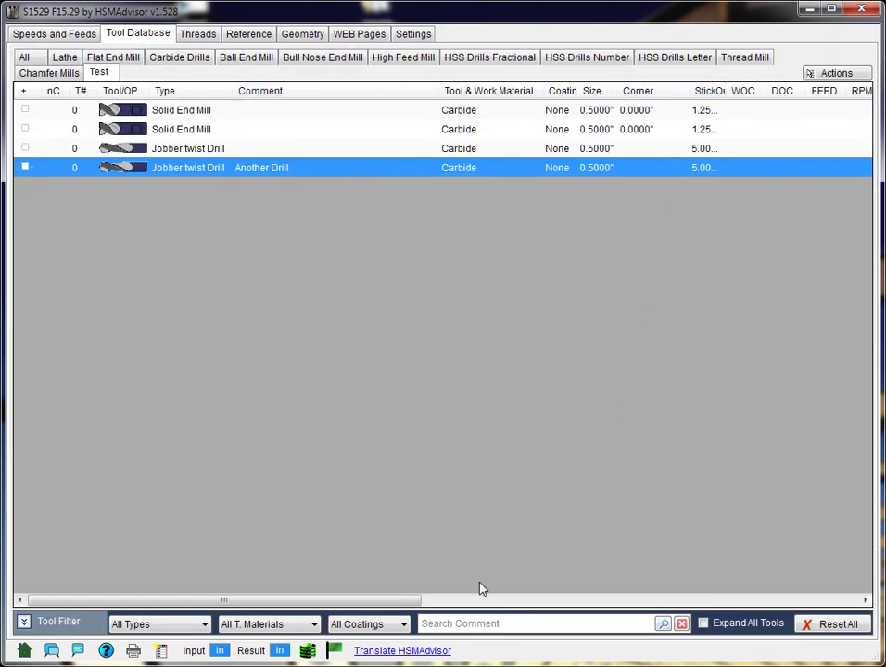
left_click_drag(405, 602, 640, 605)
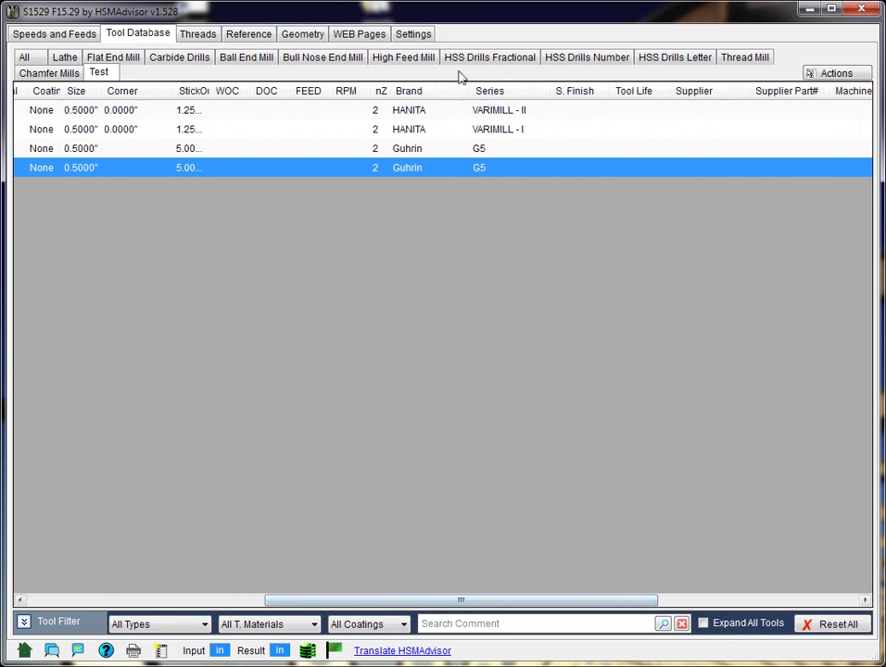
left_click(59, 35)
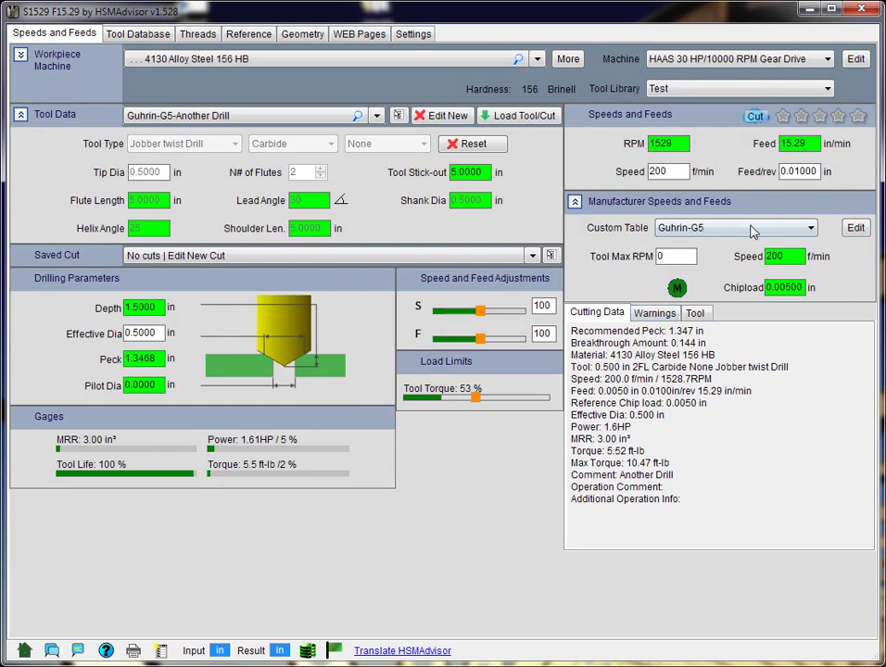
left_click(745, 228)
left_click(686, 256)
left_click(857, 228)
left_click(419, 169)
scroll(459, 195, "up", 3)
left_click(458, 180)
left_click(490, 190)
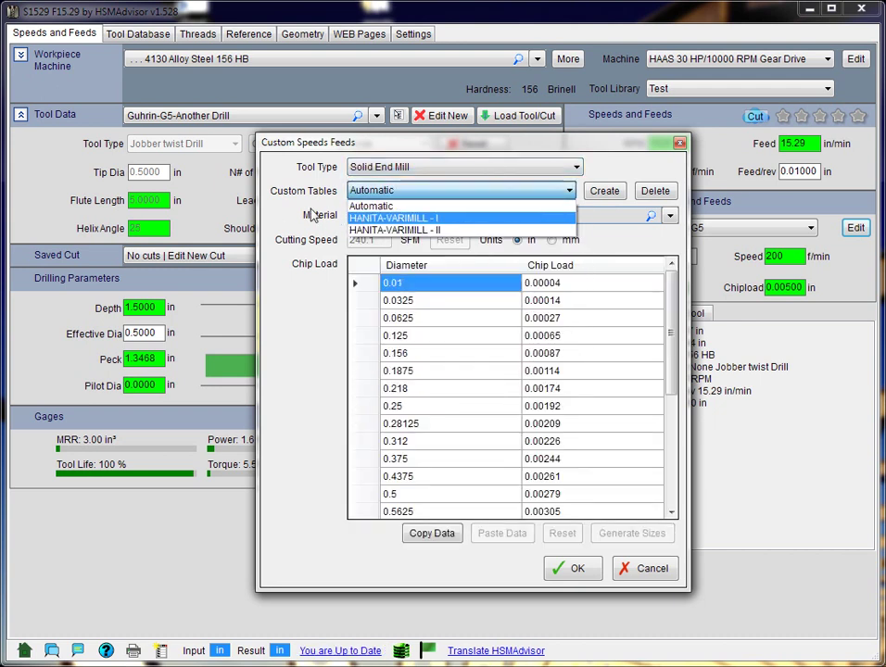
left_click(383, 218)
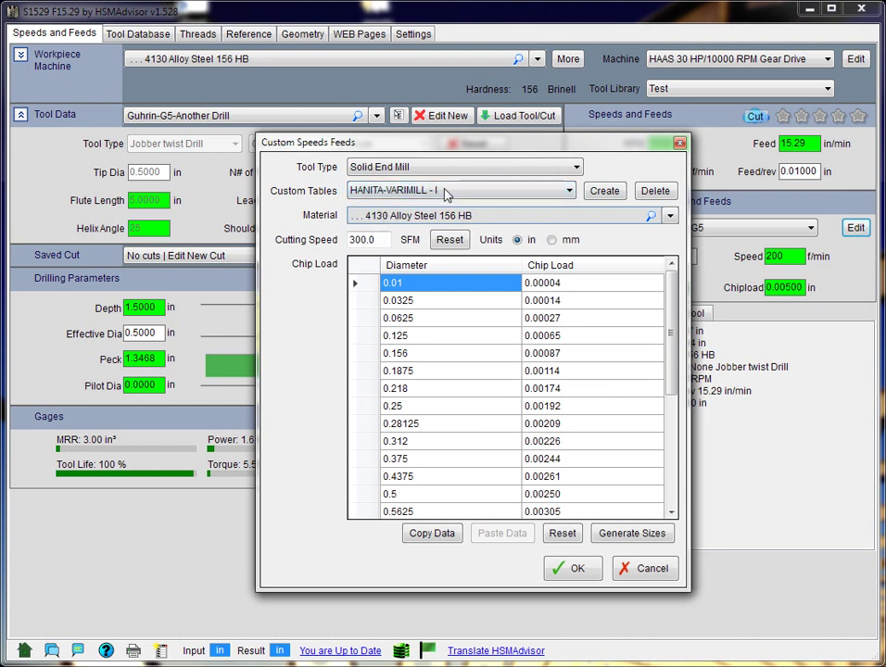
left_click(556, 190)
left_click(443, 232)
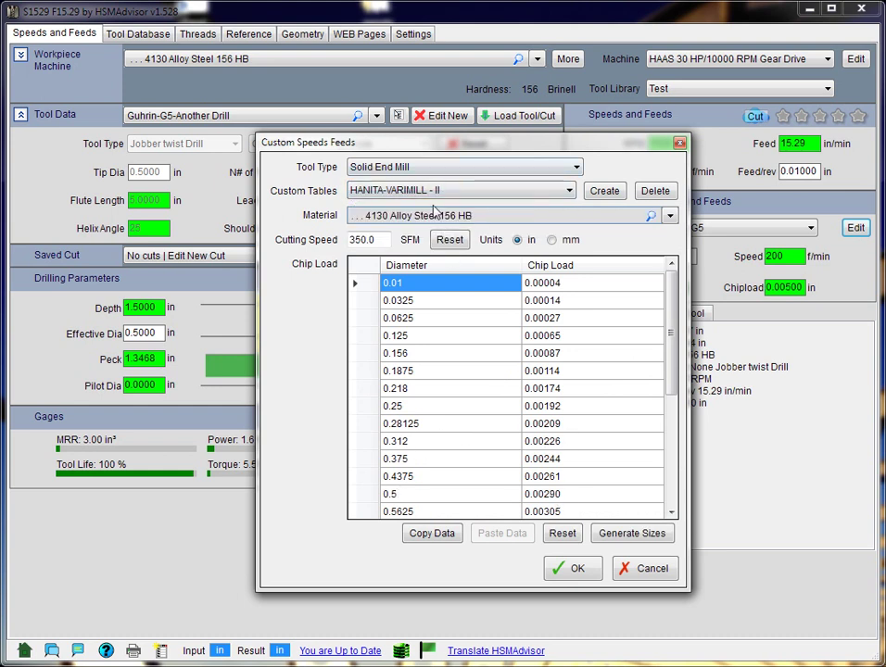
left_click(651, 570)
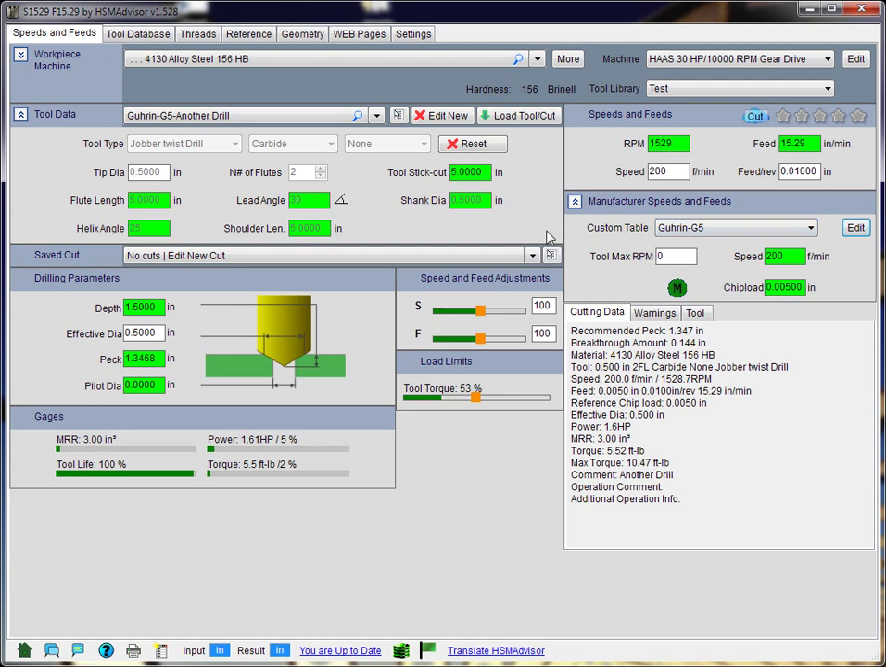
- Open Edit Tool Information for Another Drill and move the dialog up and left
left_click(399, 115)
left_click(435, 146)
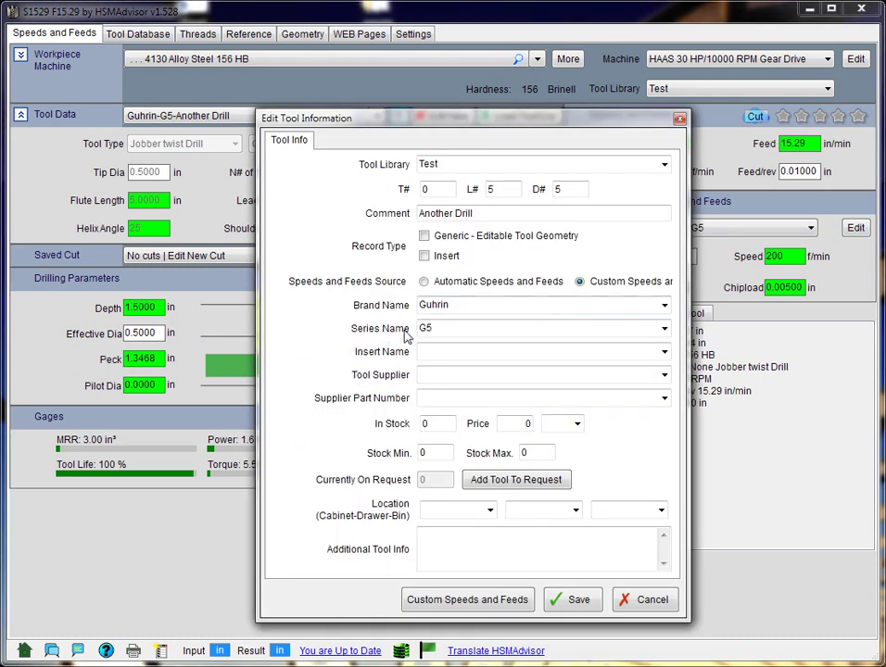
left_click_drag(561, 118, 416, 80)
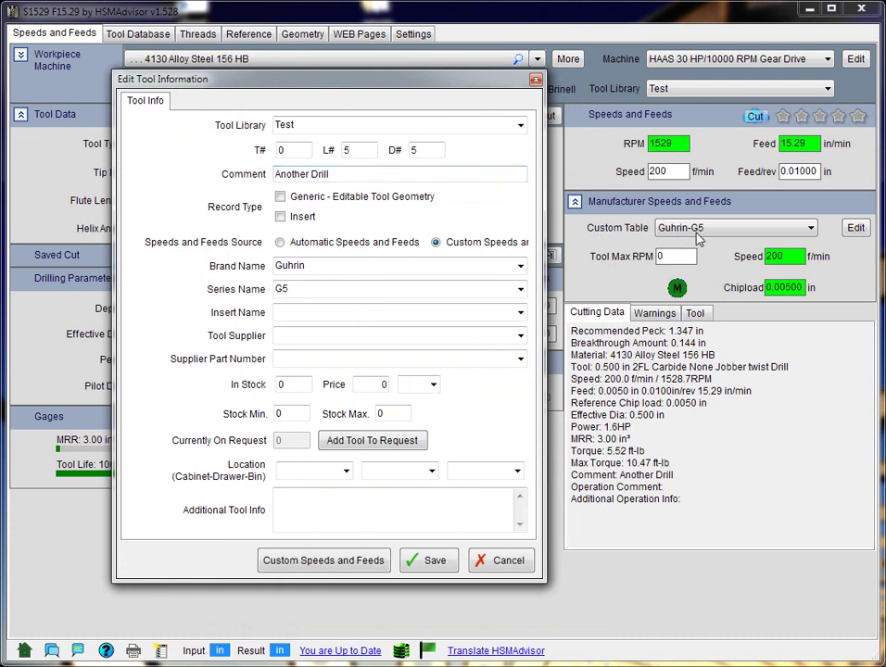